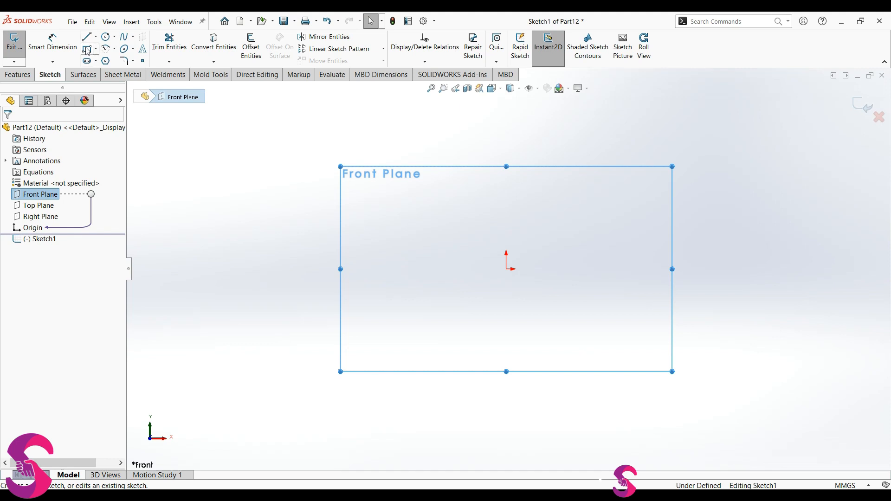
Step: Sketch a corner rectangle from the origin toward positive X, 3 mm high and 75/2 mm long
click(87, 49)
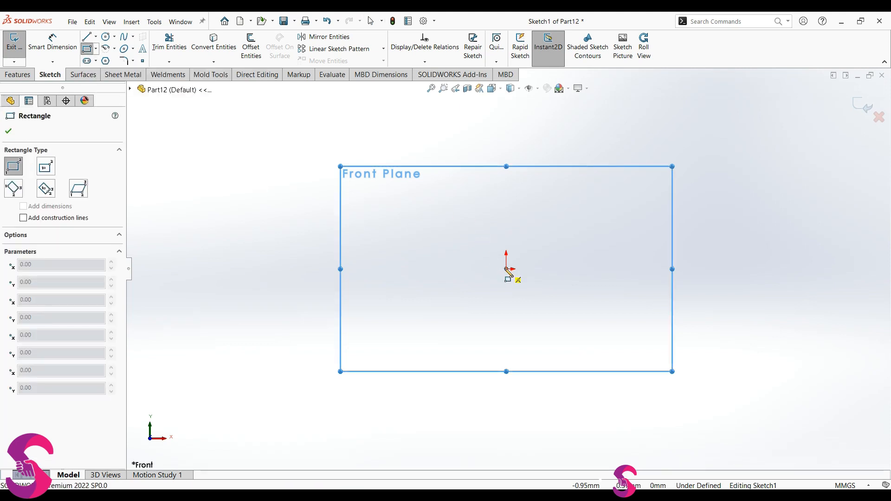
click(506, 269)
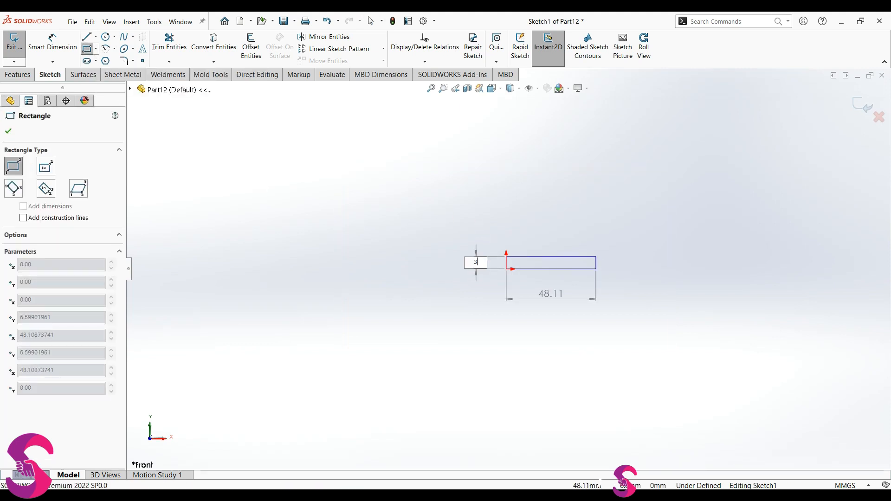
key(Tab)
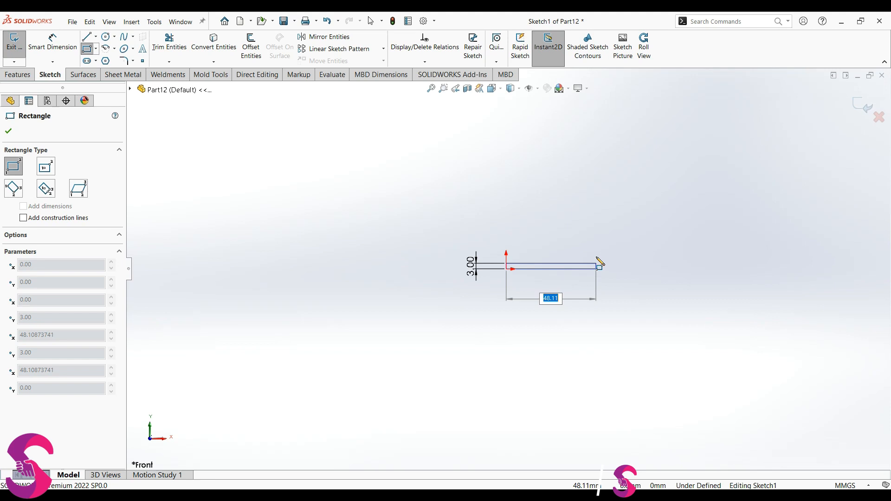
text(75/2)
key(Return)
scroll(551, 237, down, 5)
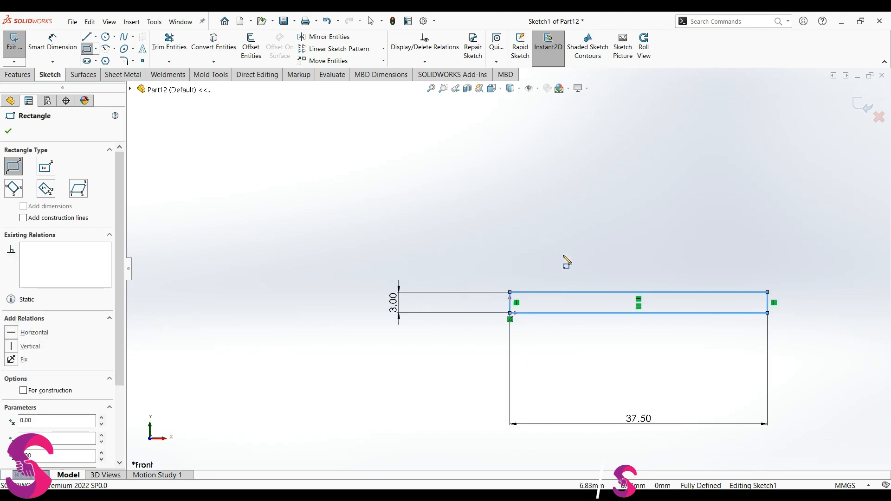
Step: Draw two concentric circles of 13 mm and 7 mm diameter, centred on the rectangle's vertical edge above the origin
click(106, 36)
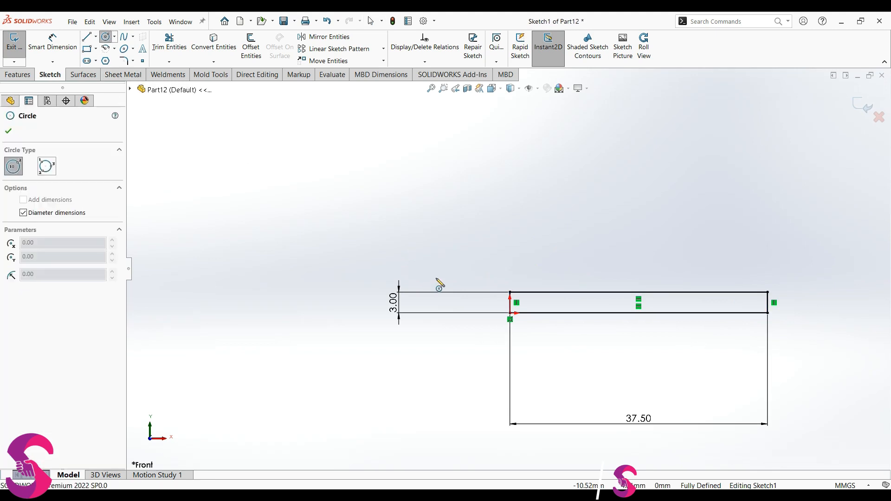
scroll(510, 314, down, 2)
click(509, 289)
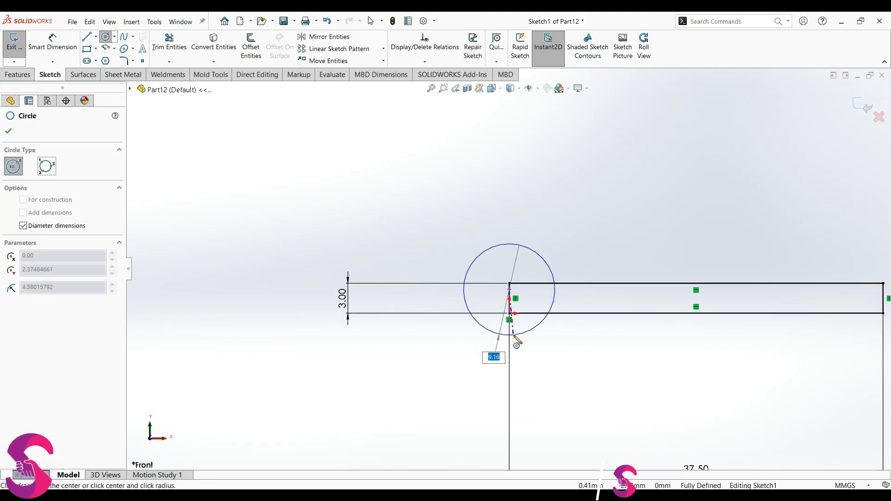
text(13)
key(Return)
click(509, 289)
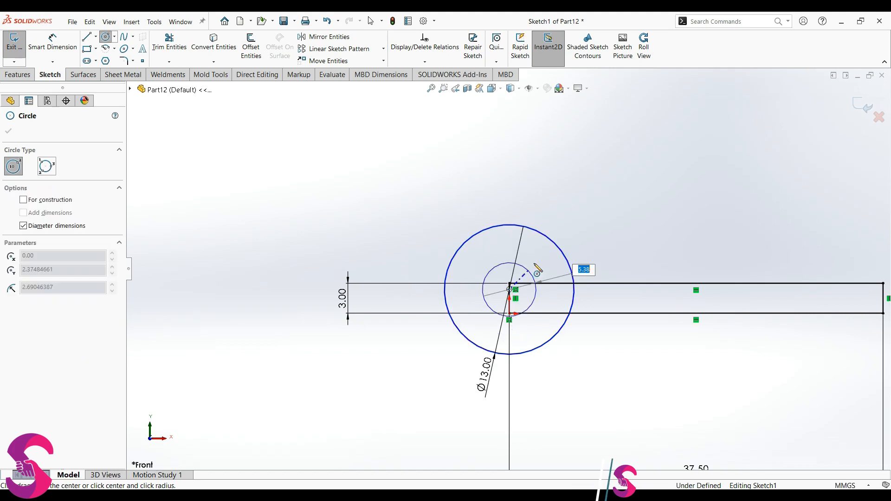
text(7.69)
key(Return)
key(Escape)
Step: Dimension the circles' centre at 4 mm above the rectangle's lower edge
scroll(562, 306, down, 3)
key(d)
click(468, 277)
click(592, 319)
click(635, 220)
text(484661mm)
key(Return)
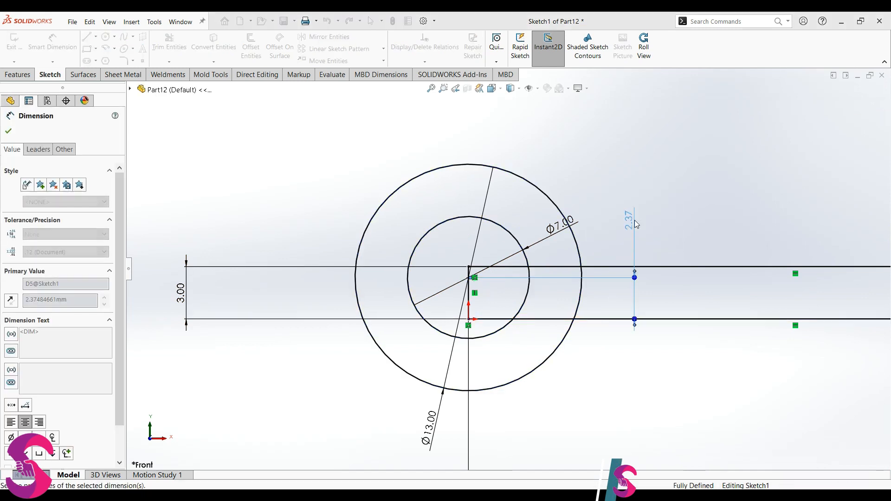
scroll(529, 300, down, 1)
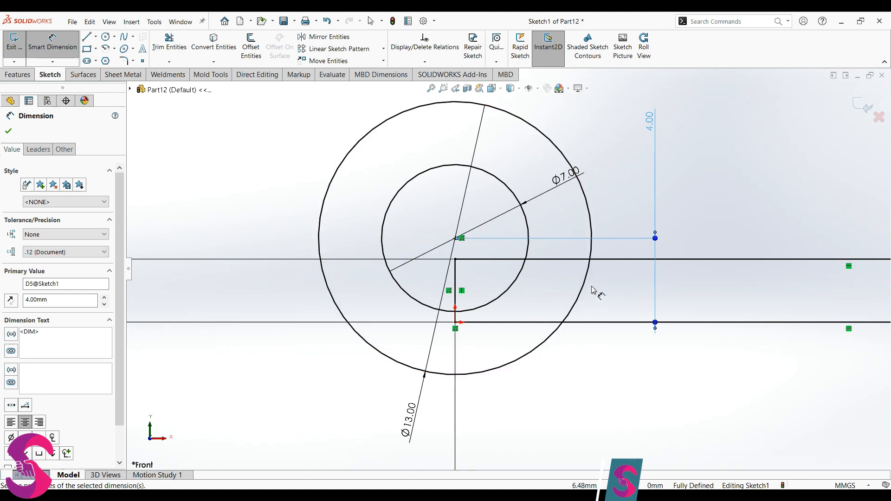
scroll(593, 287, up, 2)
key(Escape)
Step: Trim the rectangle's lines inside the 13 mm circle, keeping the trimmed entities as construction geometry
click(170, 44)
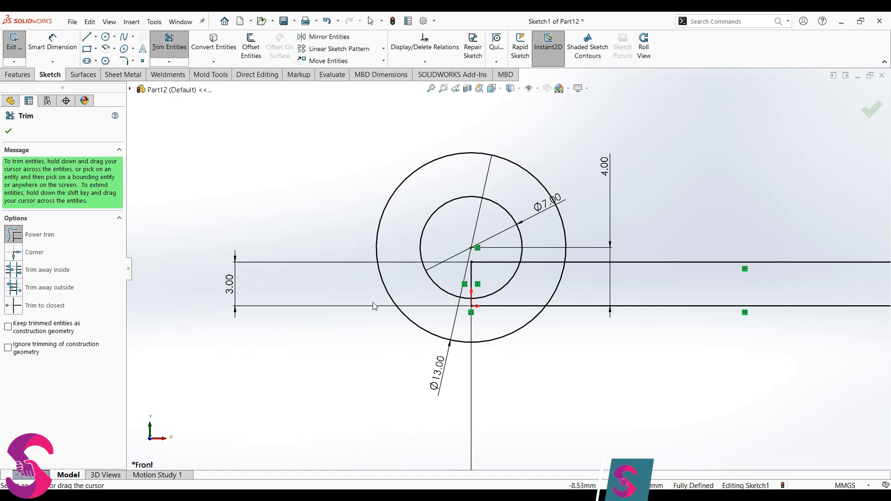
click(8, 329)
scroll(475, 323, down, 2)
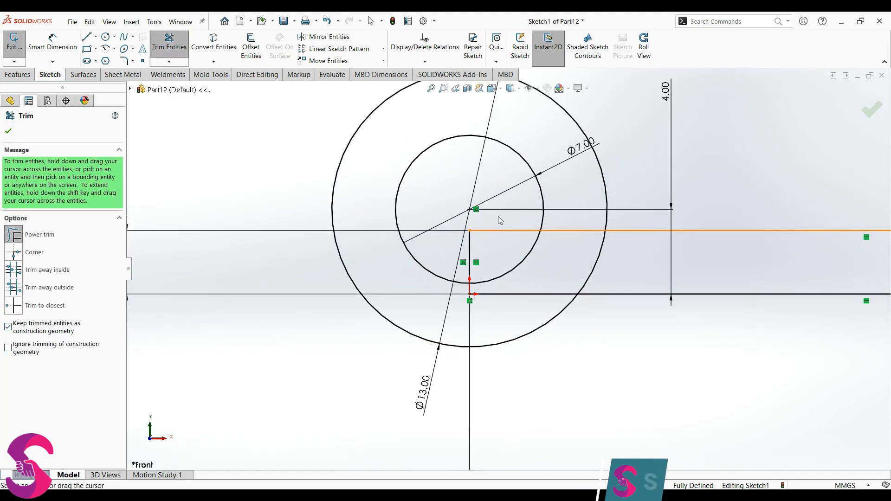
drag(497, 216, 492, 254)
scroll(492, 253, up, 4)
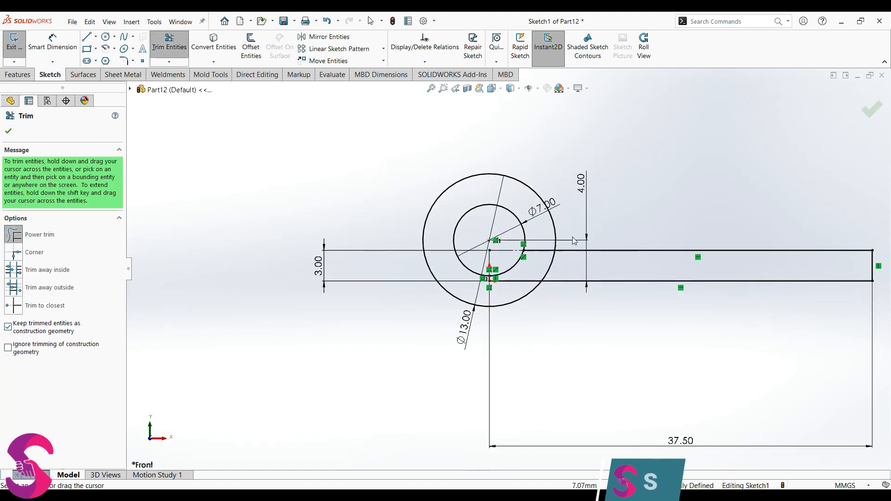
scroll(487, 259, down, 2)
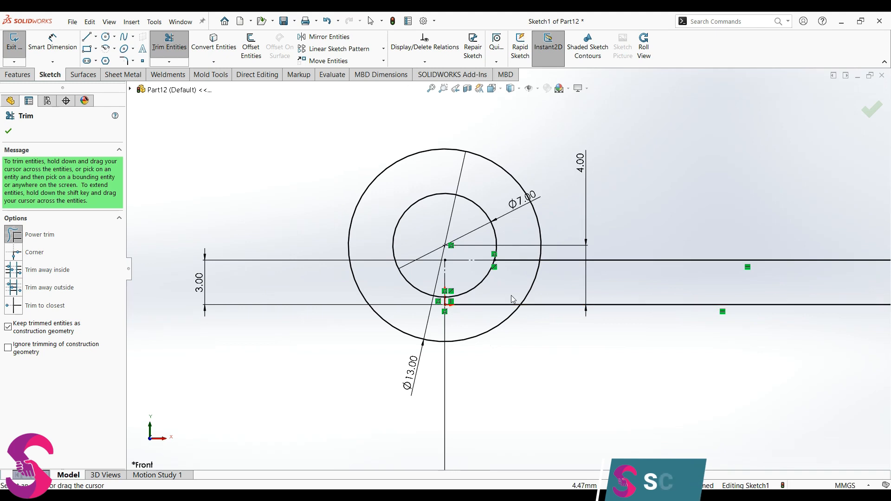
scroll(453, 319, down, 2)
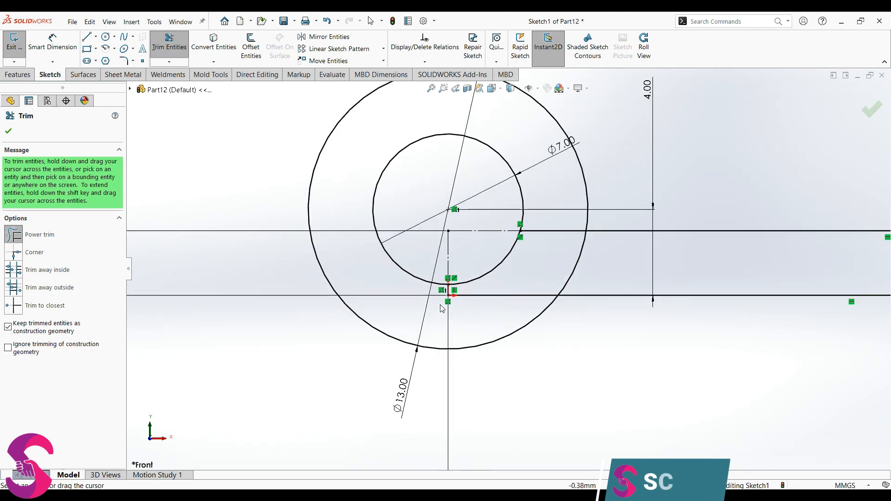
drag(494, 302, 535, 255)
scroll(536, 259, up, 3)
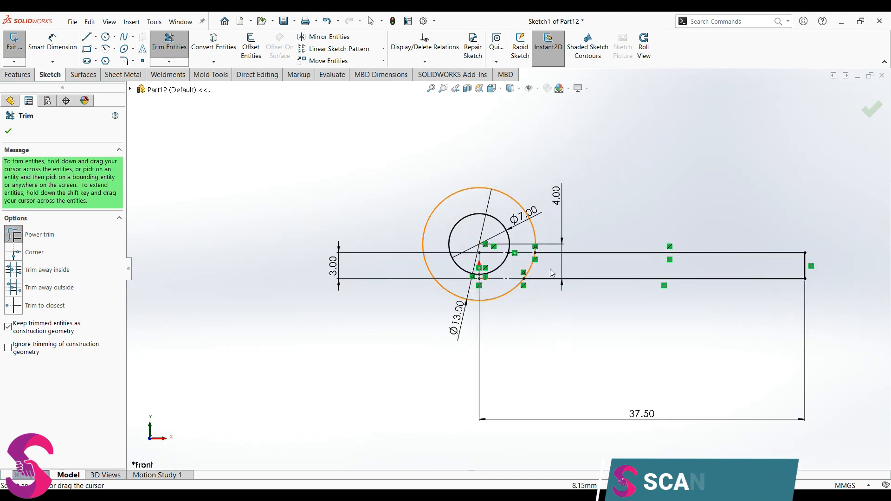
click(8, 132)
Step: Extrude the ring and the attached rectangular strip regions 106 mm with a Mid Plane end condition
click(18, 75)
click(18, 46)
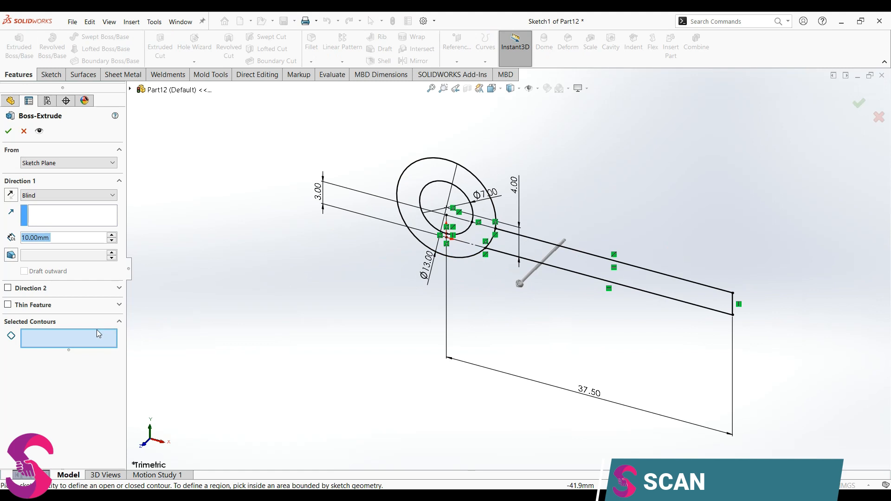
click(483, 210)
click(528, 250)
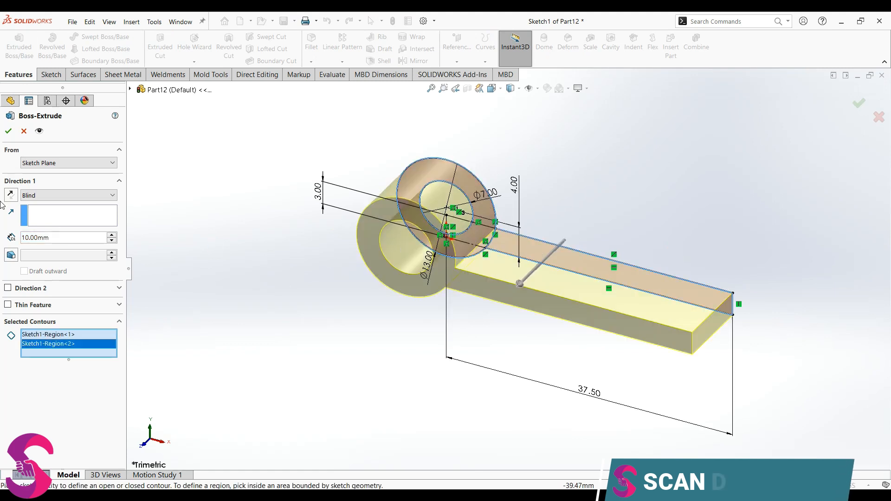
click(38, 195)
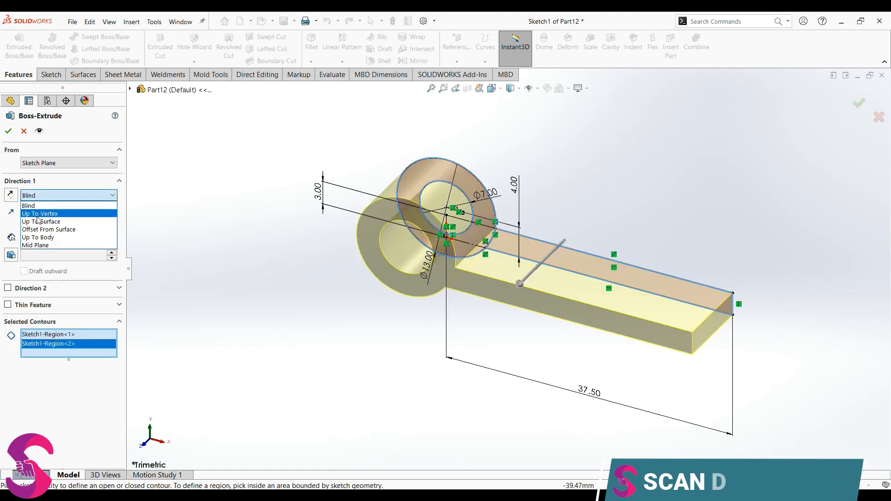
click(35, 244)
scroll(386, 318, up, 2)
middle_drag(388, 318, 480, 296)
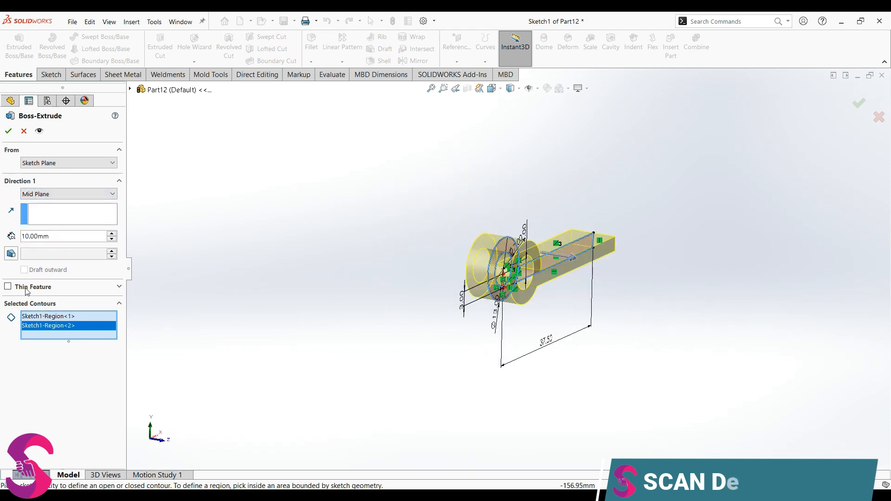
double_click(29, 236)
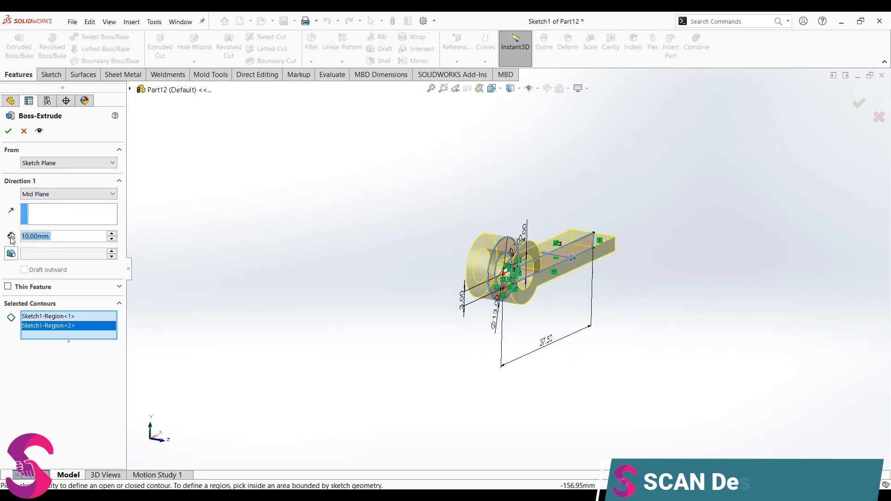
text(106)
key(Return)
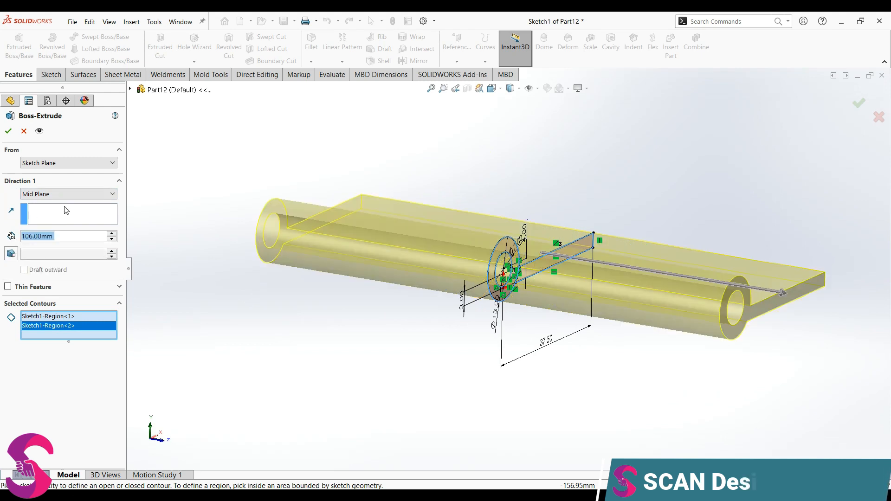
click(9, 131)
mouse_move(476, 313)
middle_down()
mouse_move(483, 304)
mouse_move(501, 334)
mouse_move(464, 325)
middle_up()
Step: Start a new sketch on the Front Plane
click(5, 250)
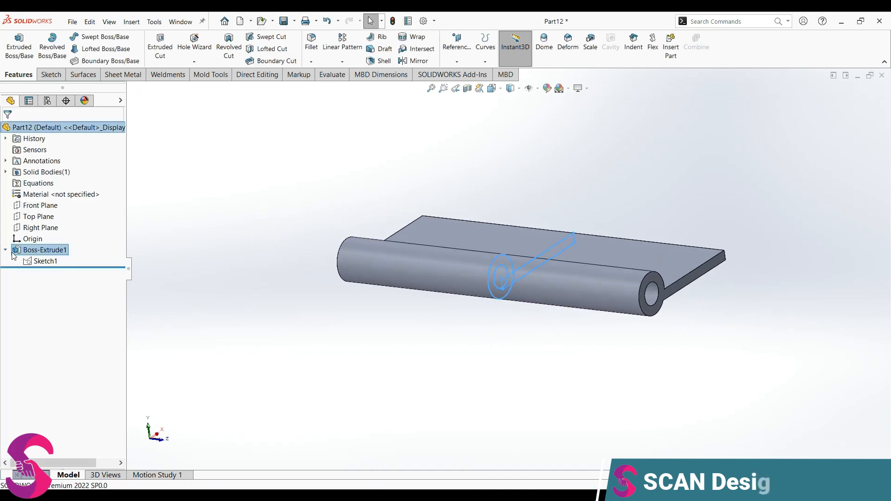
click(148, 310)
click(40, 205)
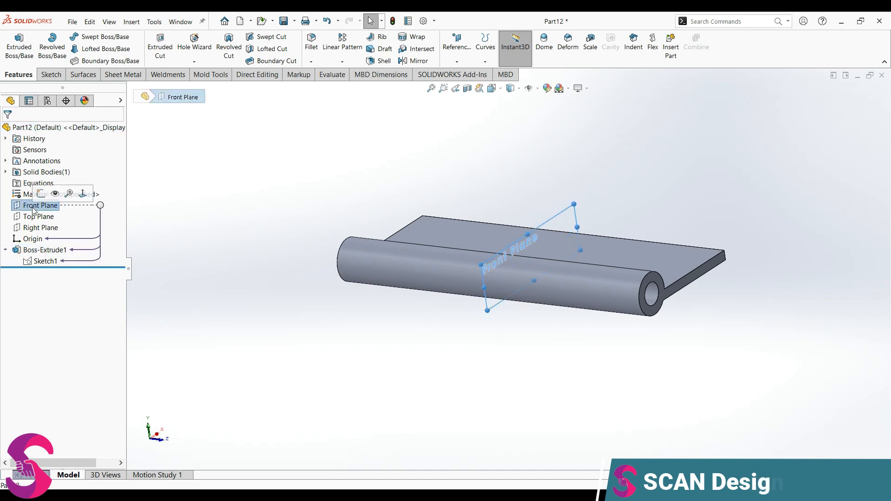
click(39, 195)
scroll(378, 281, up, 5)
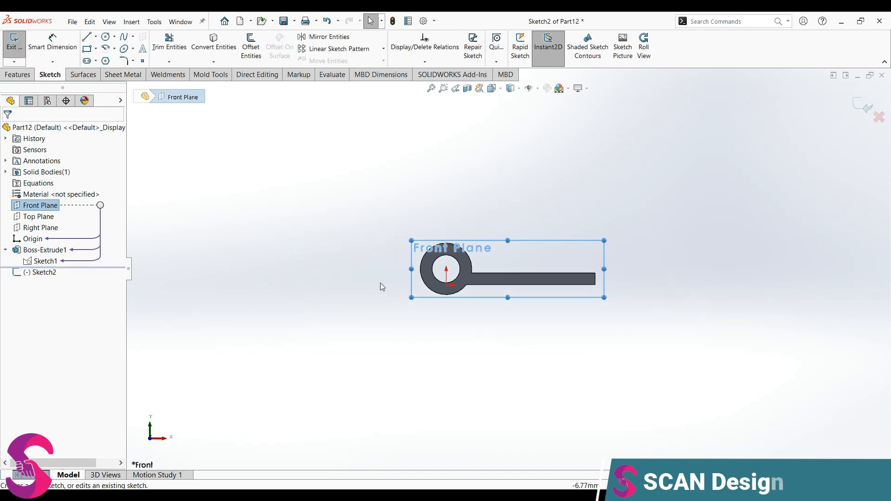
scroll(378, 281, down, 2)
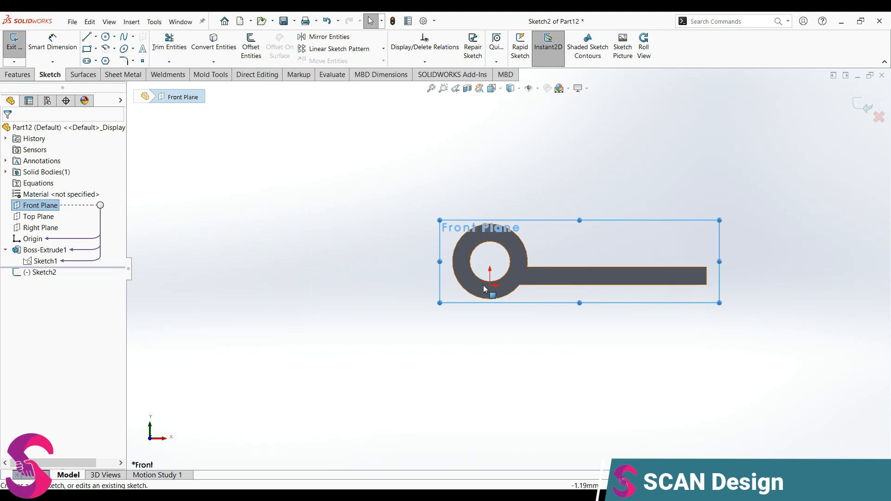
Step: Sketch a corner rectangle from the origin away from the existing leaf, 3 mm high and 75/2 mm long
click(86, 48)
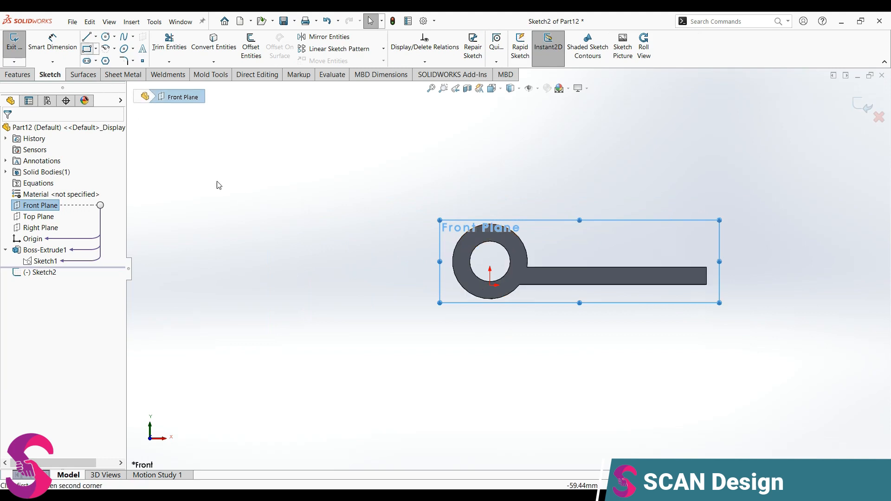
click(490, 285)
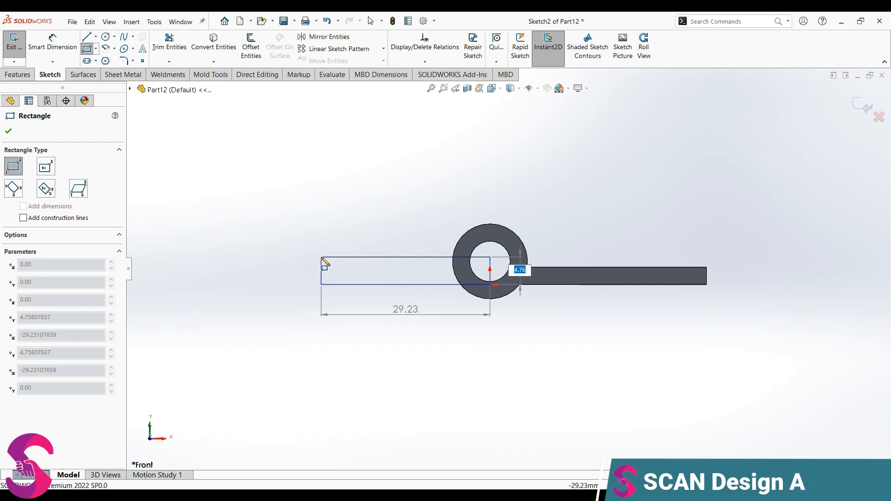
text(3)
key(Tab)
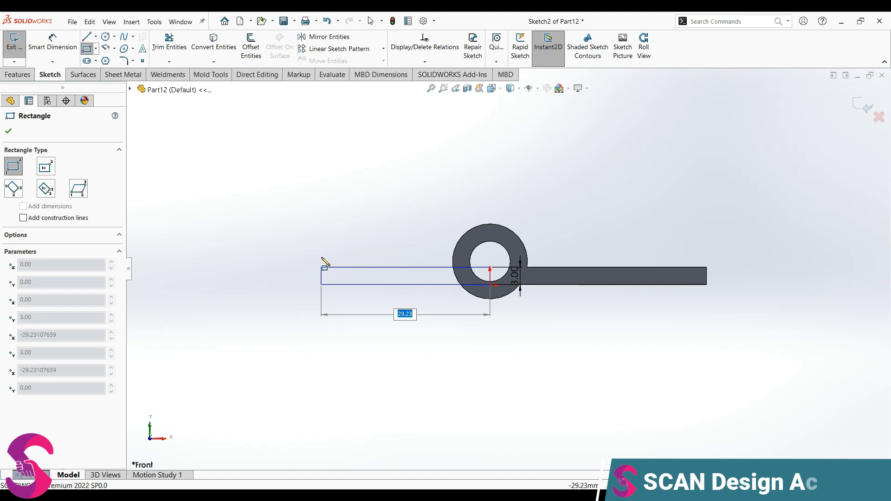
text(75/2)
key(Return)
key(Escape)
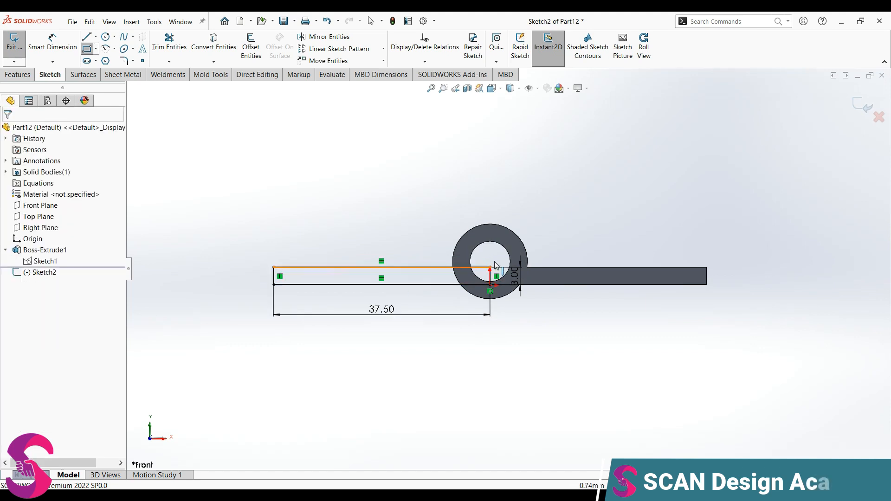
Step: Convert the barrel's circular edges into sketch entities and delete the converted outer arc
scroll(497, 266, down, 2)
click(463, 246)
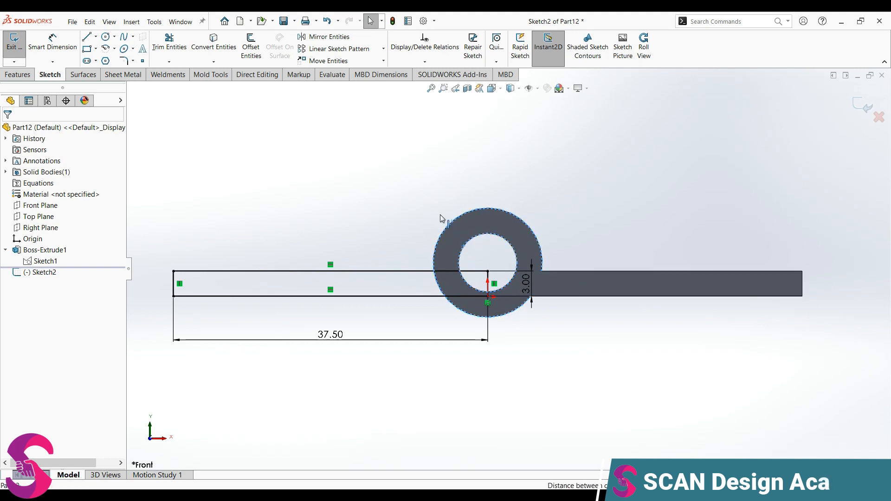
click(209, 48)
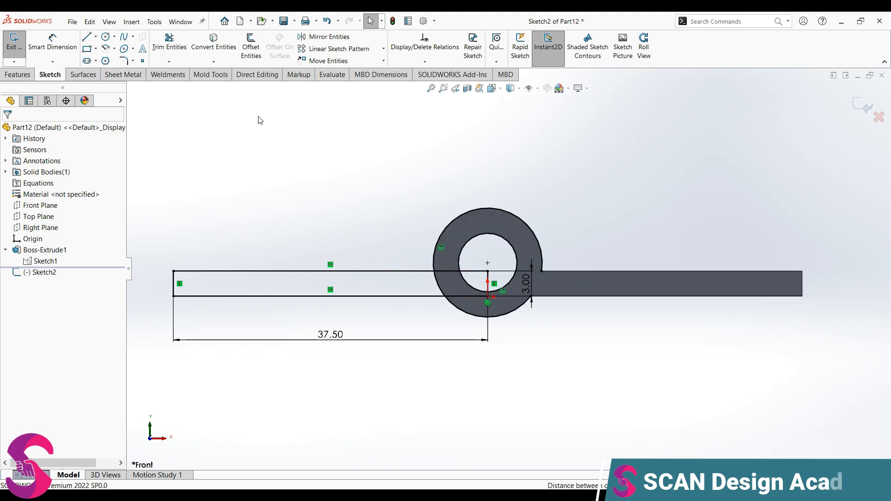
click(539, 249)
click(315, 237)
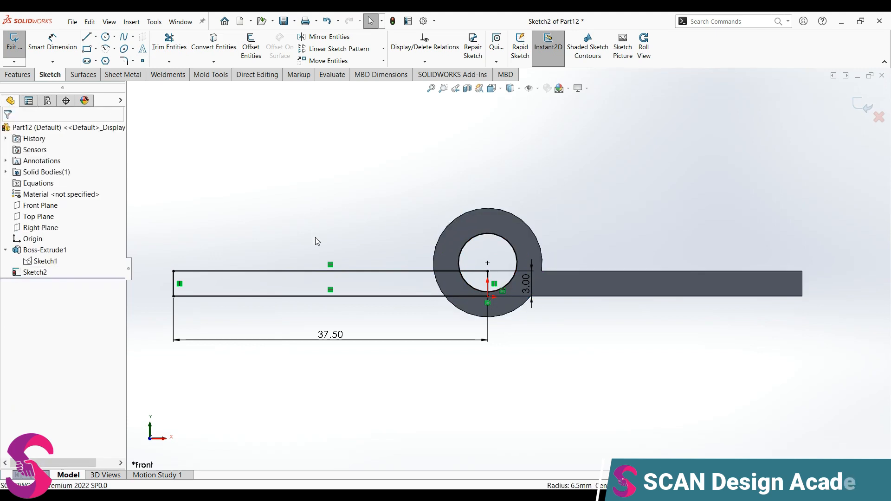
Step: Draw a 13 mm diameter circle centred on the barrel's hole
click(105, 36)
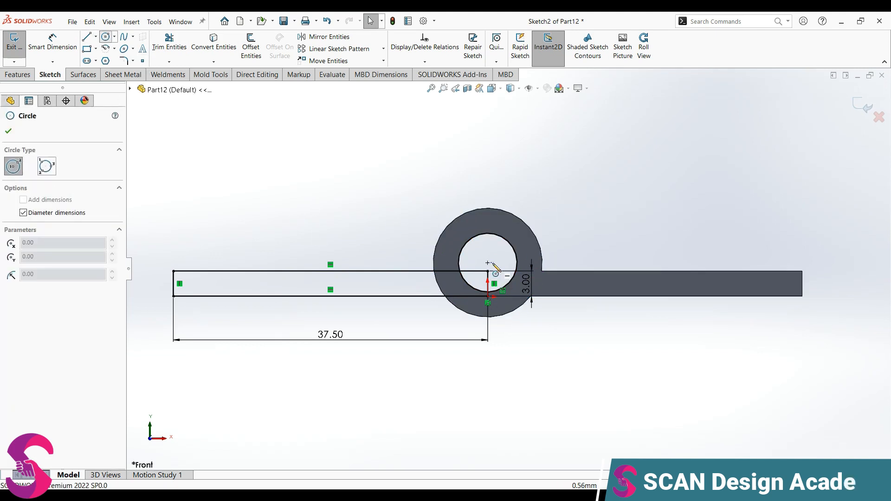
click(487, 263)
text(13)
key(Return)
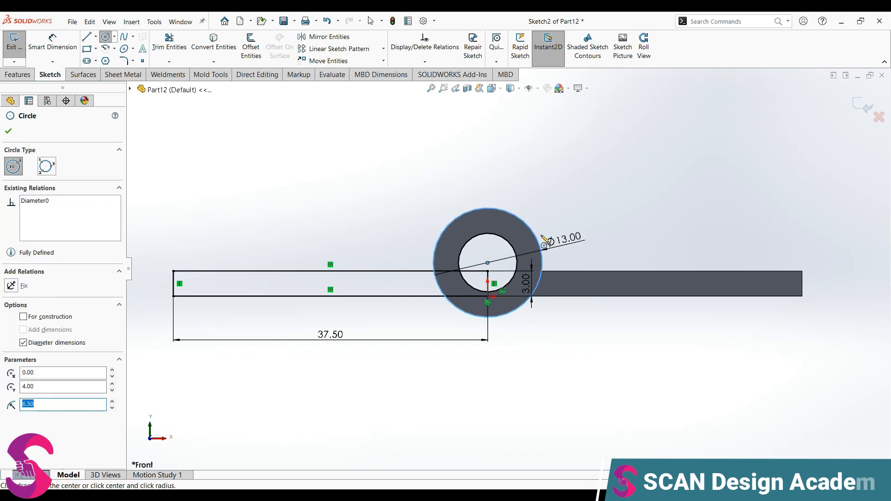
key(Escape)
Step: Power-trim the rectangle's edges inside the barrel circles, keeping the trimmed entities as construction geometry, and undo the last trim
scroll(526, 283, down, 2)
click(169, 42)
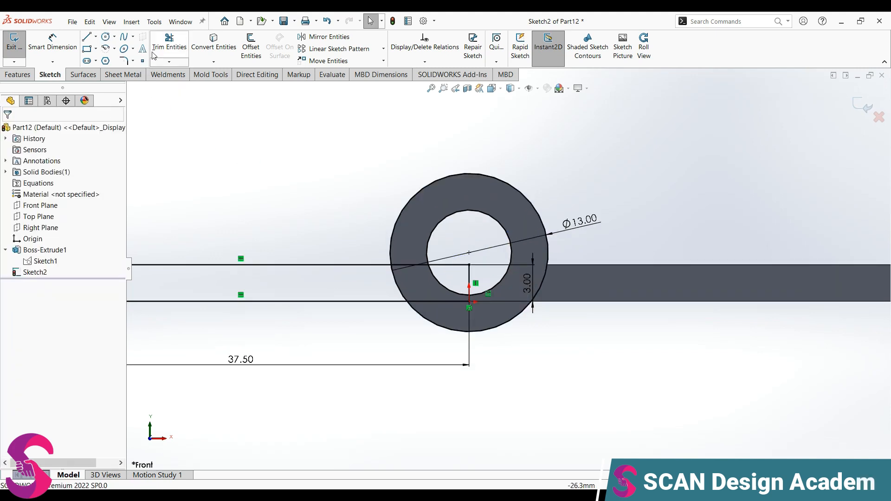
scroll(459, 282, down, 1)
drag(453, 252, 474, 277)
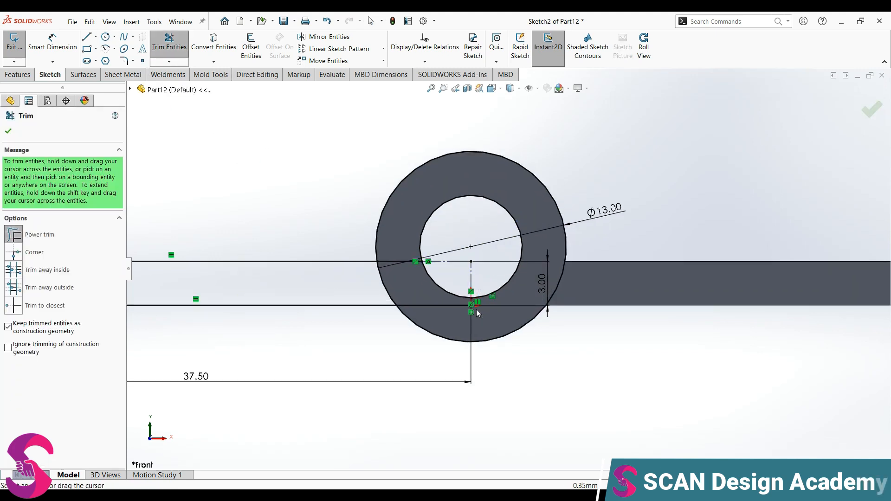
scroll(461, 316, down, 1)
mouse_move(460, 316)
mouse_down()
mouse_move(415, 281)
mouse_move(444, 302)
mouse_move(482, 299)
mouse_up()
scroll(483, 299, down, 2)
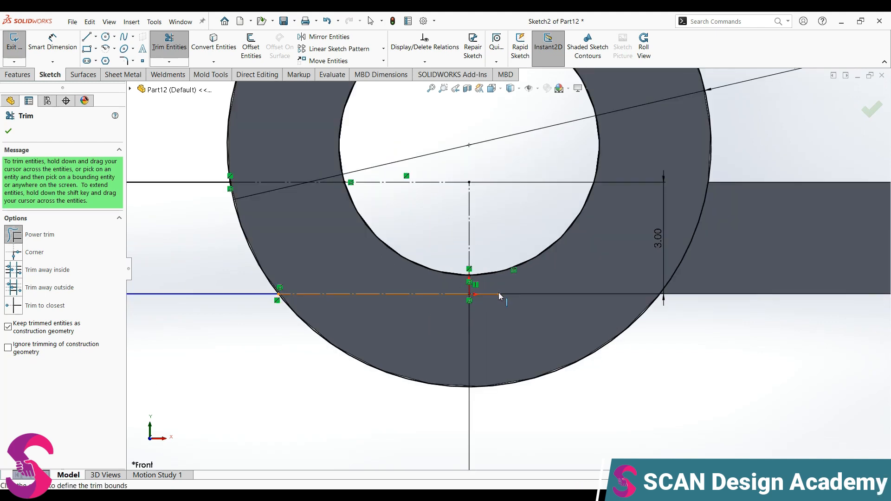
key(ctrl+z)
click(168, 45)
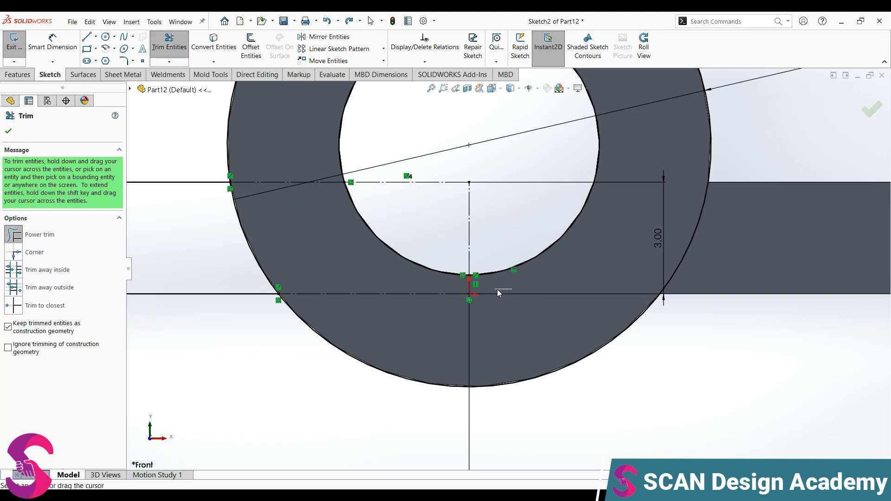
scroll(445, 289, up, 8)
scroll(400, 244, down, 3)
key(Escape)
Step: Extrude the rectangle region and the barrel ring region Mid Plane to a depth of 52 mm with merged result
click(20, 75)
click(19, 47)
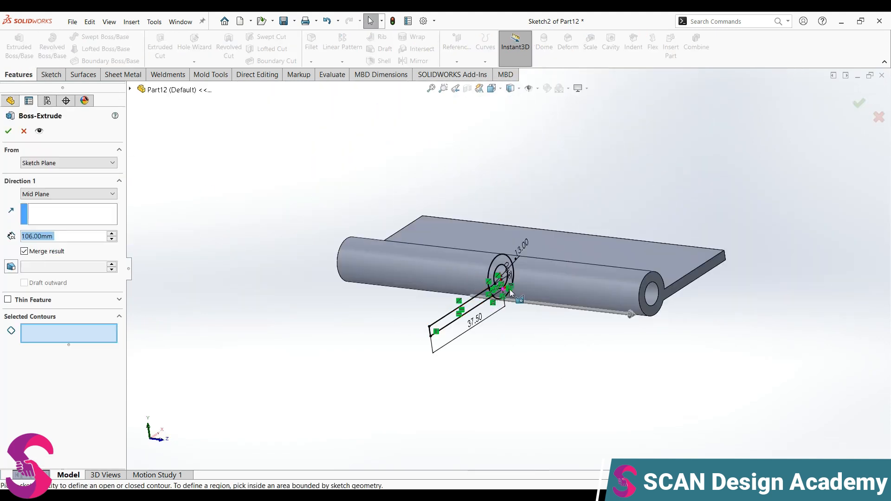
scroll(474, 302, down, 5)
click(446, 305)
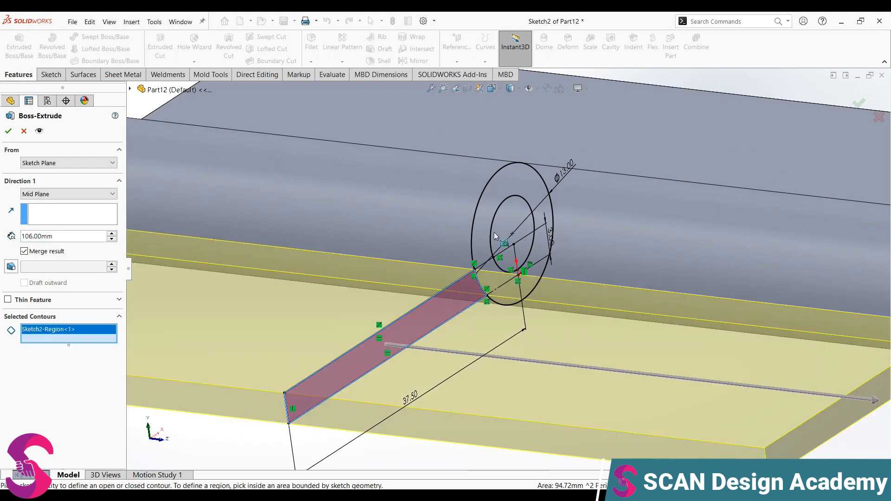
click(489, 201)
scroll(449, 317, up, 2)
double_click(59, 237)
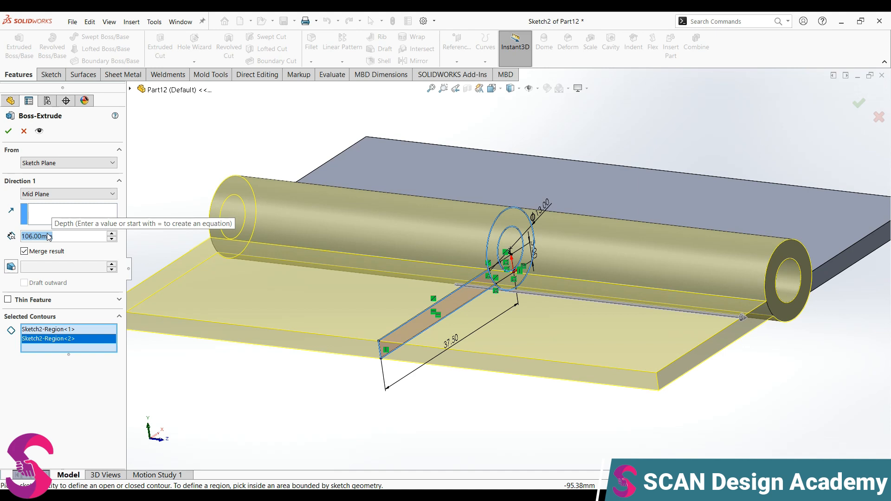
text(52)
key(Return)
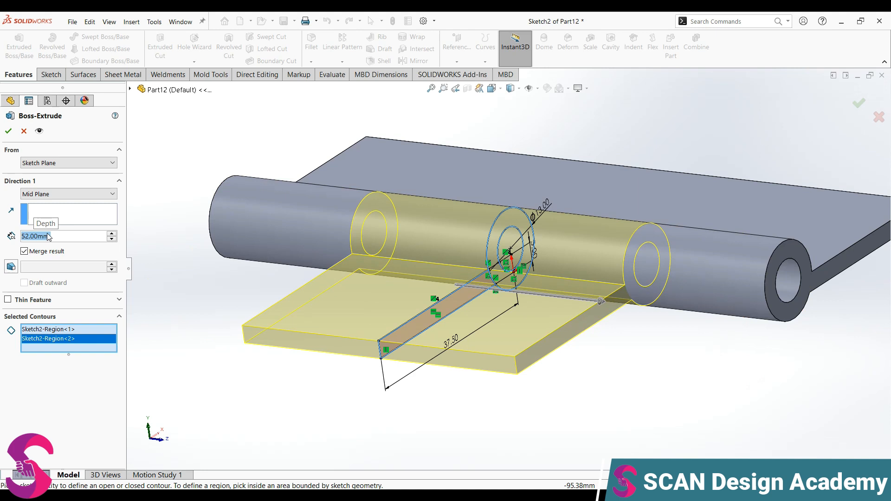
click(9, 131)
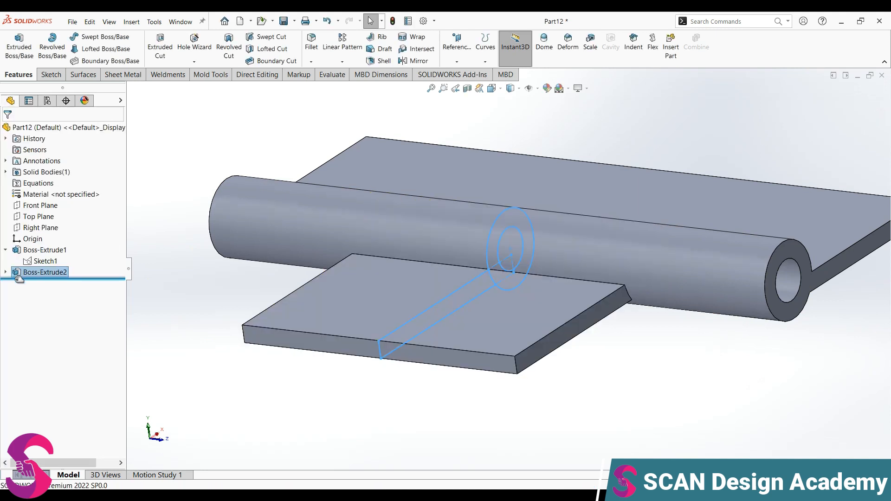
click(37, 284)
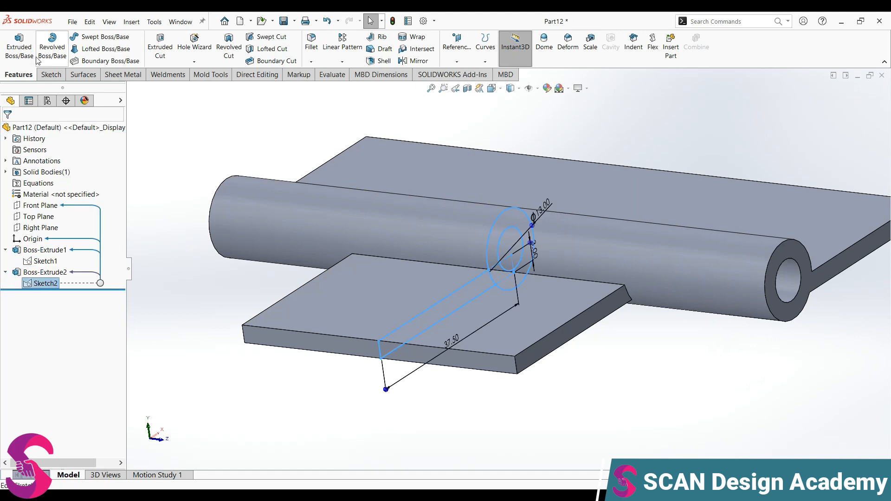
click(19, 47)
click(436, 320)
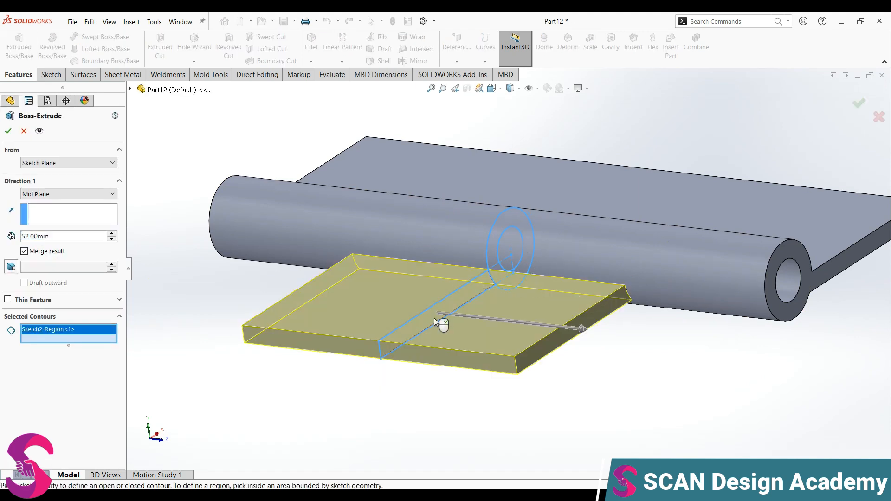
click(64, 194)
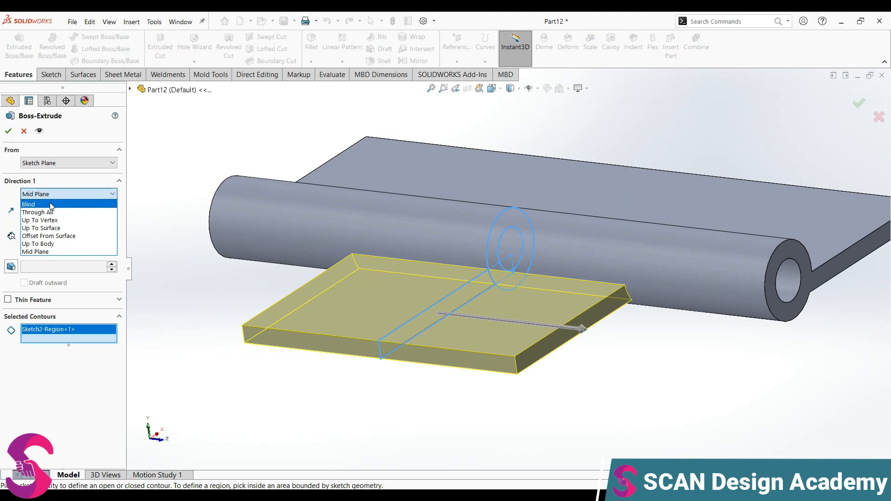
click(51, 201)
click(54, 165)
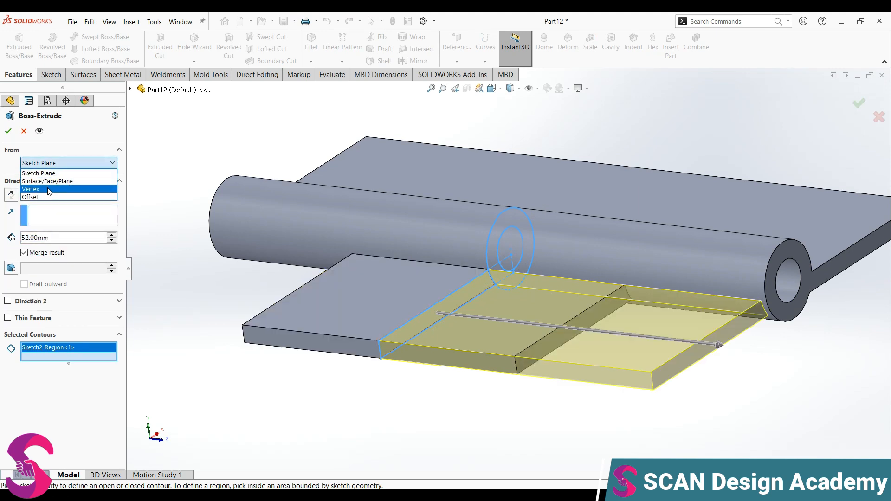
click(25, 138)
click(29, 133)
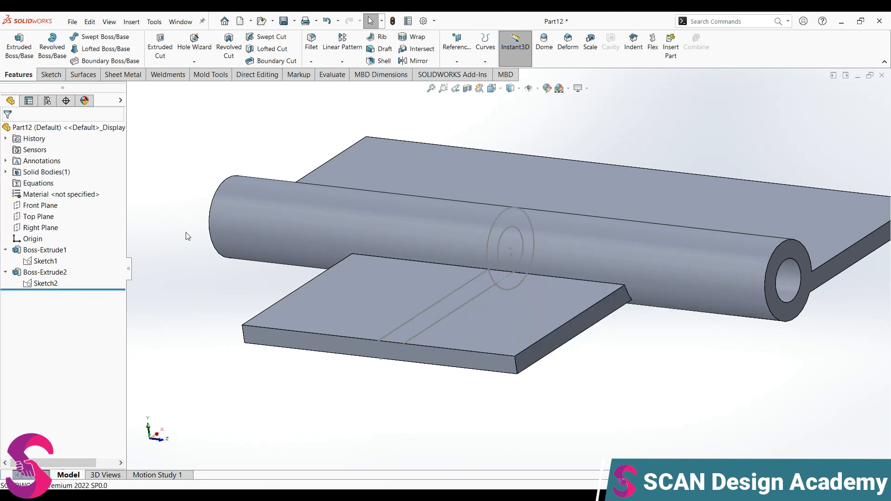
Step: Sketch a corner rectangle on the Front Plane from the second leaf's outer upper corner, 3 mm high and 29.5 mm long
click(40, 205)
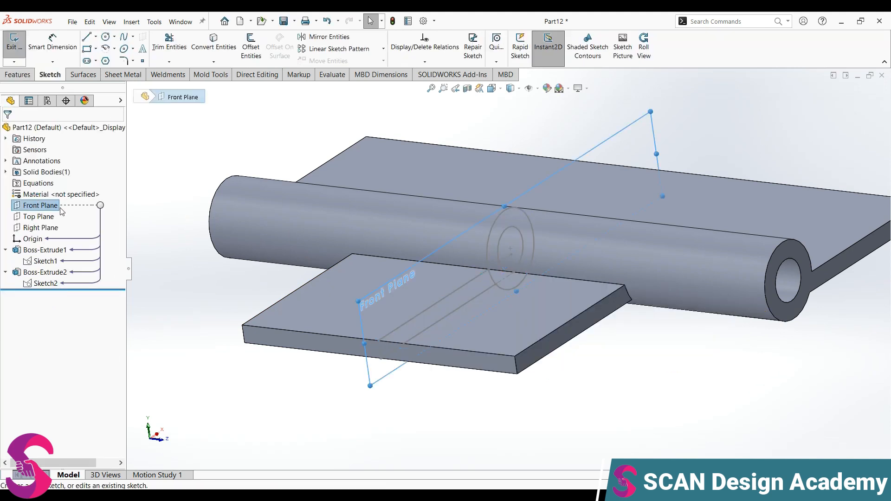
click(49, 192)
click(87, 48)
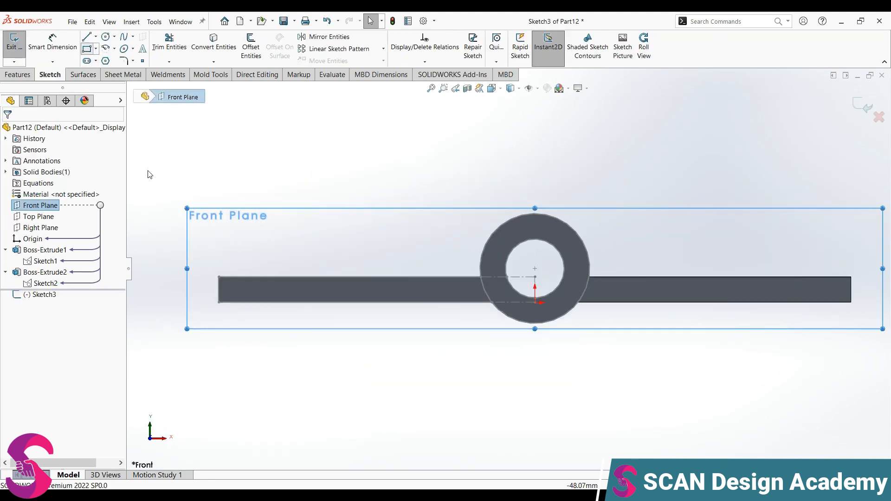
click(218, 277)
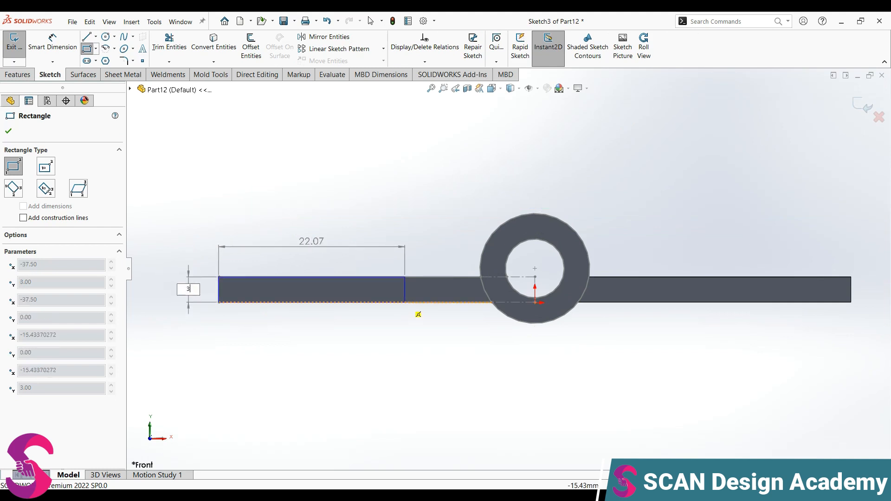
text(3)
key(Tab)
text(29.5)
key(Return)
key(Escape)
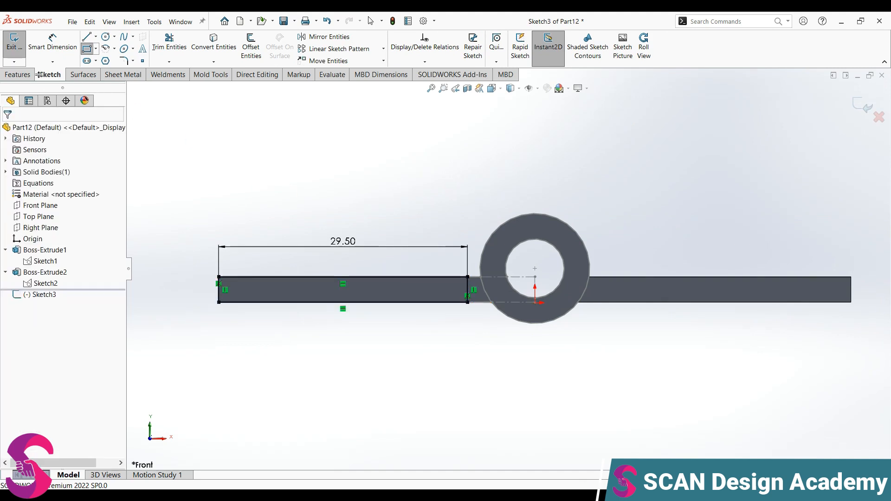
Step: Extrude the 29.5 mm rectangle Mid Plane to a depth of 106 mm with merged result
click(34, 75)
click(19, 45)
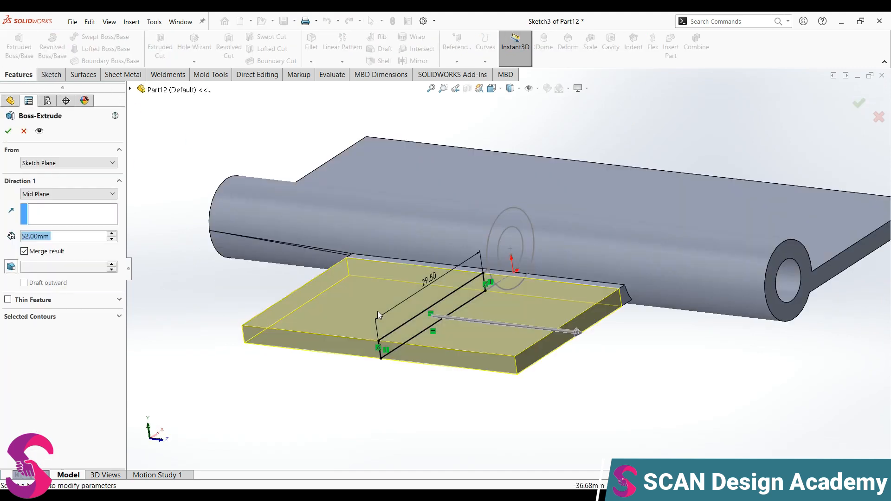
text(106)
key(Return)
click(8, 131)
middle_drag(379, 329, 427, 434)
click(446, 329)
click(501, 299)
scroll(564, 226, up, 3)
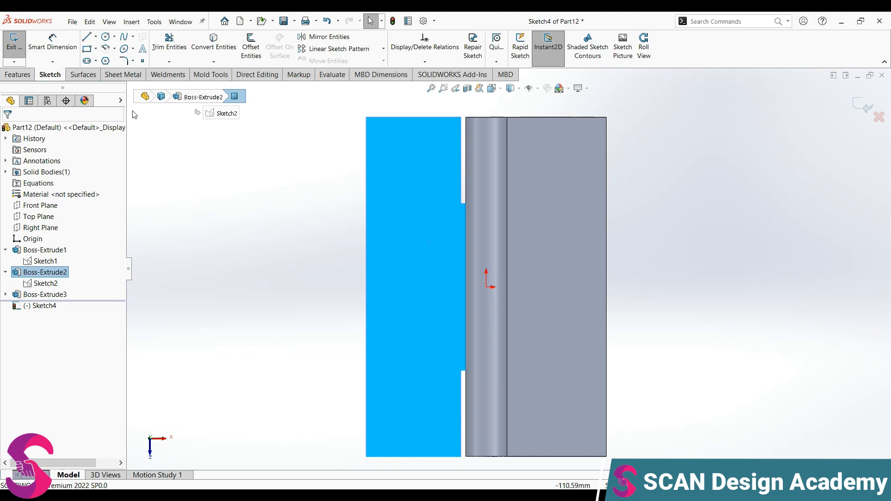
click(43, 261)
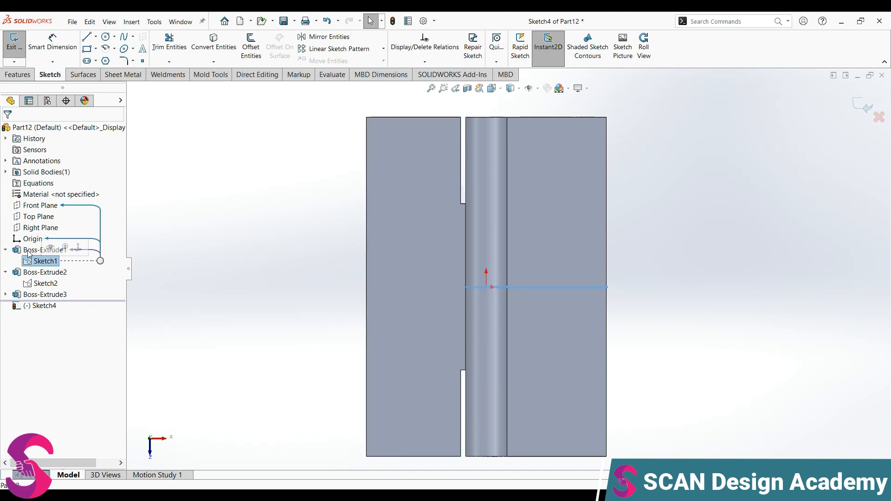
click(28, 251)
scroll(412, 313, up, 3)
click(172, 201)
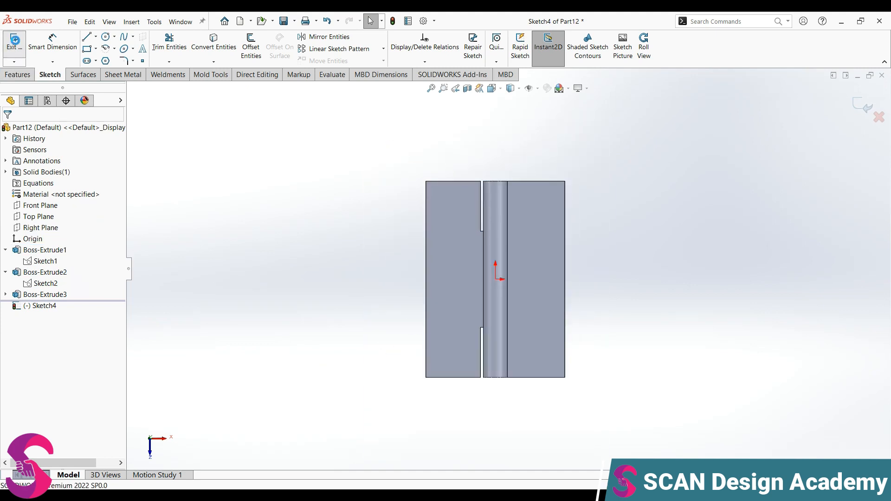
click(15, 41)
Step: Set the extrusion depth of the barrel and first leaf (Boss-Extrude1) to 102 mm
click(498, 246)
double_click(575, 278)
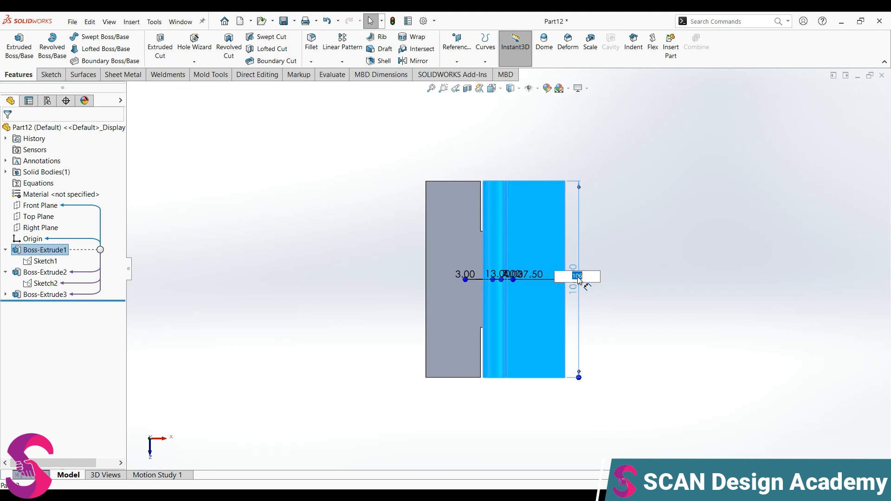
key(Return)
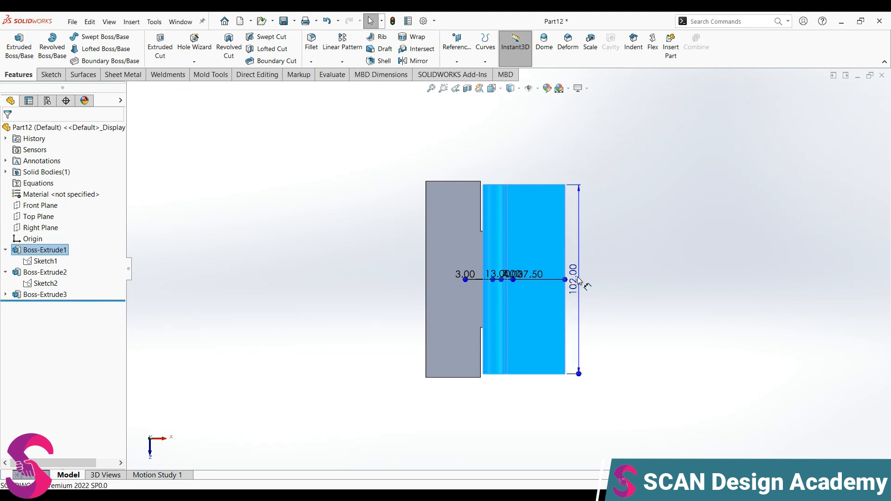
Step: Set the extrusion depth of the second leaf's outer plate (Boss-Extrude3) to 102 mm
click(5, 295)
click(43, 295)
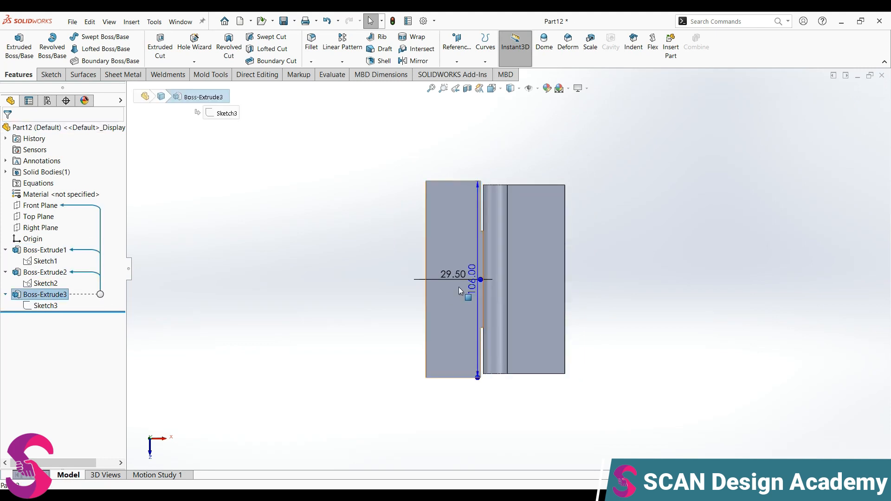
click(471, 288)
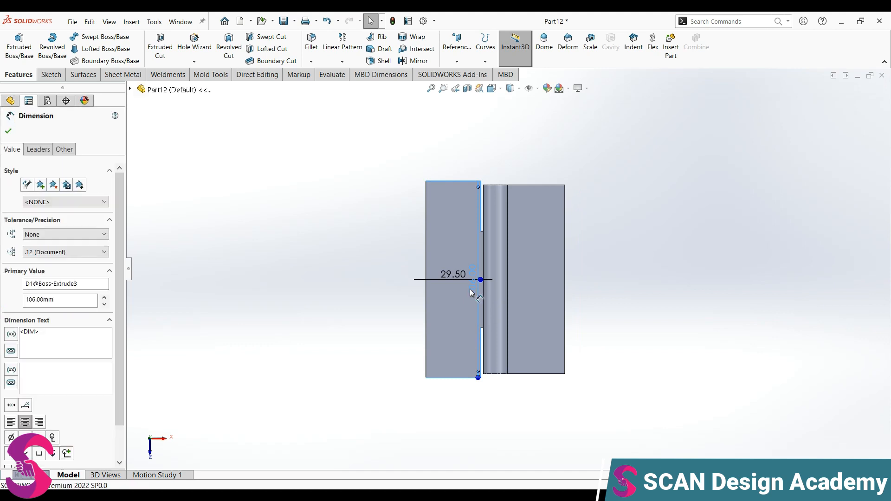
double_click(471, 290)
text(102)
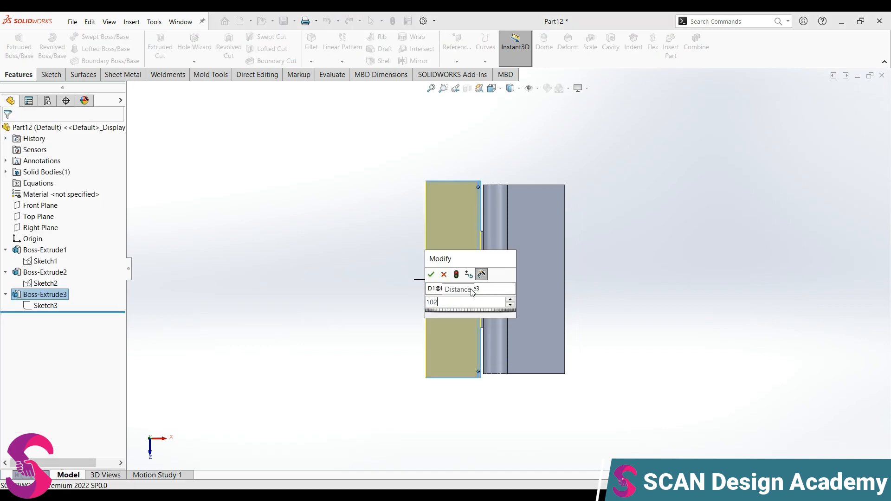
key(Return)
click(429, 328)
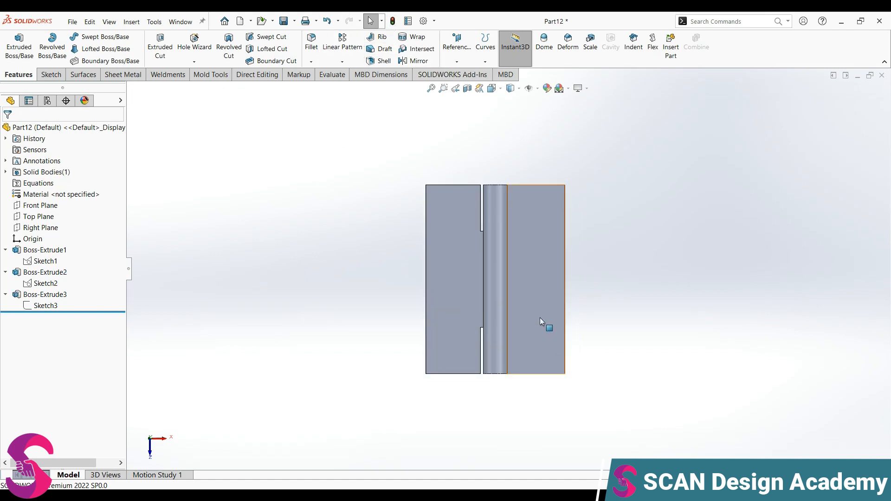
Step: On the second leaf's flat face, sketch a corner rectangle from the notch corner across the barrel, 1 mm high and about 19 mm long
scroll(543, 323, down, 3)
click(434, 234)
click(475, 207)
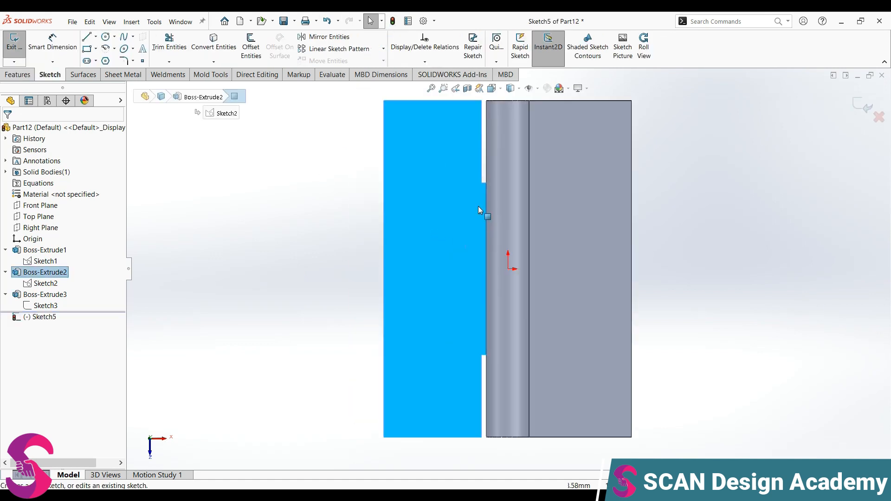
click(87, 49)
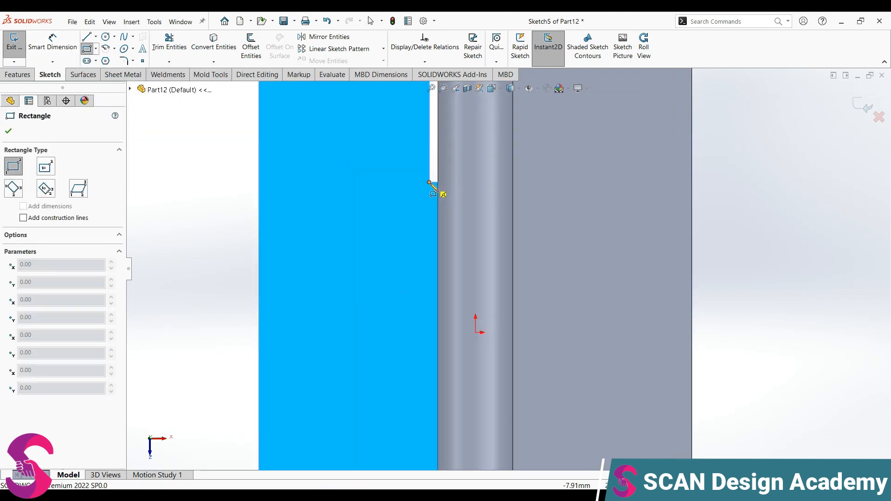
click(429, 181)
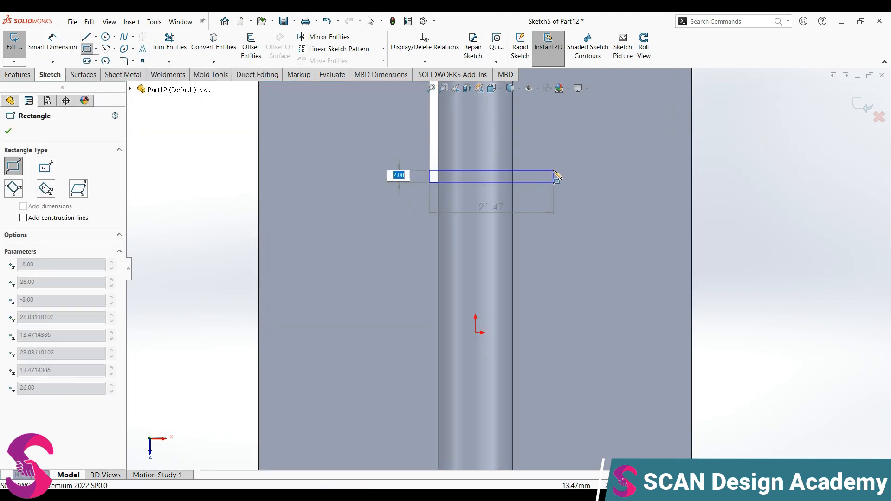
text(1)
key(Tab)
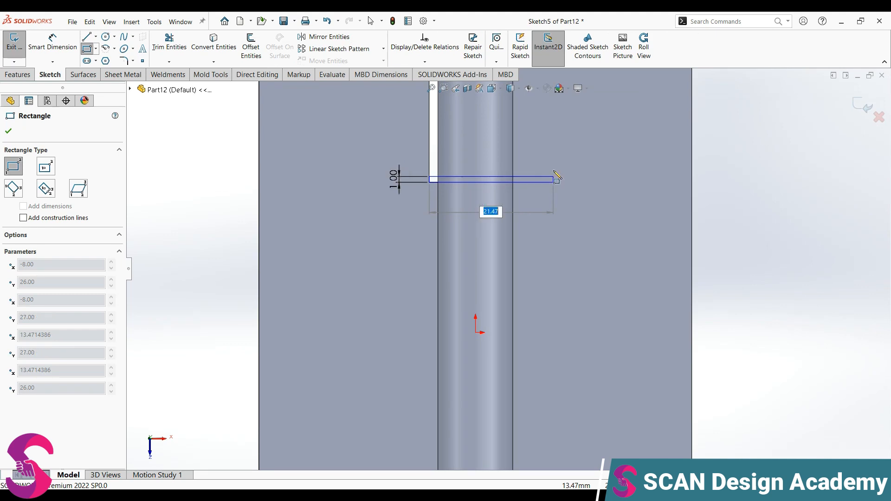
click(538, 174)
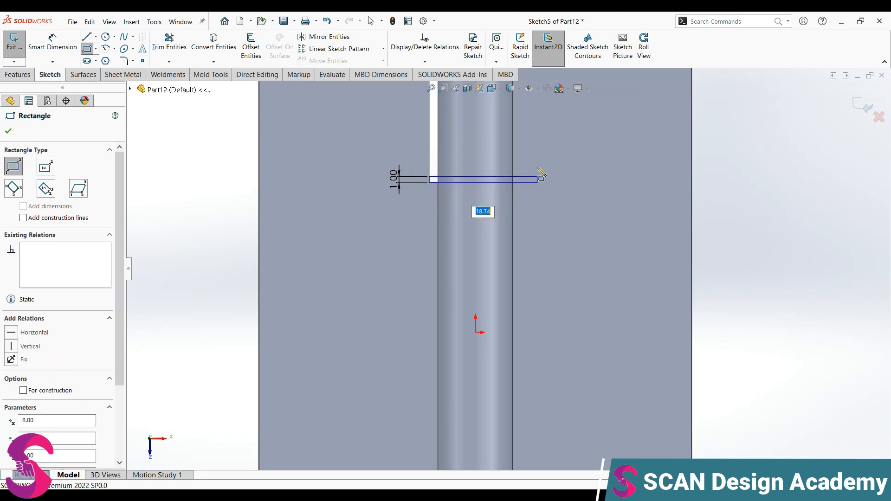
key(Escape)
Step: Draw a horizontal line about 9.4 mm long from the origin across the barrel and select it
scroll(541, 297, up, 4)
scroll(540, 356, down, 3)
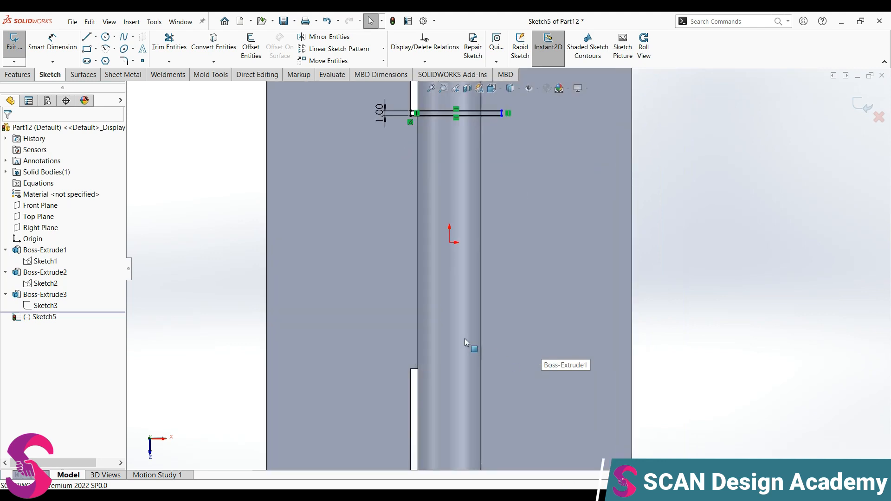
key(l)
click(449, 243)
click(495, 242)
key(Escape)
click(487, 242)
click(529, 216)
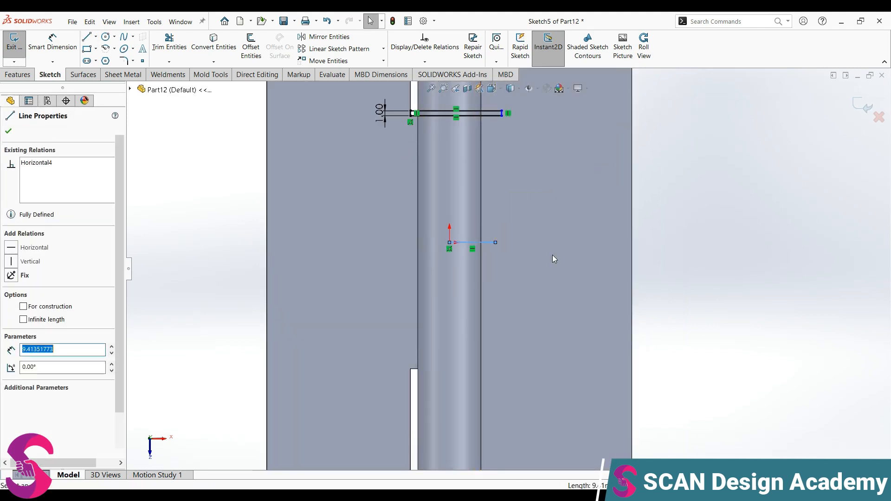
Step: Make the horizontal line from the origin a construction line and dimension the rectangle's end 29.5 mm from the first leaf's outer edge
right_drag(553, 255, 703, 216)
scroll(502, 116, down, 3)
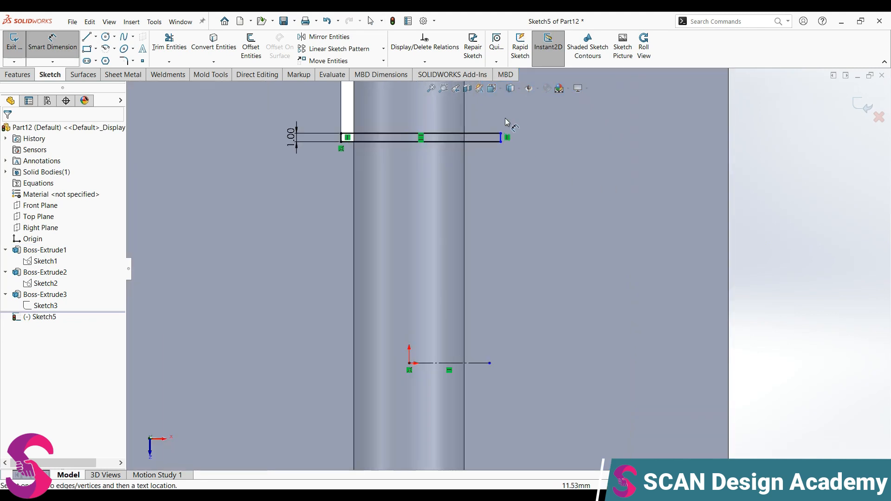
click(501, 139)
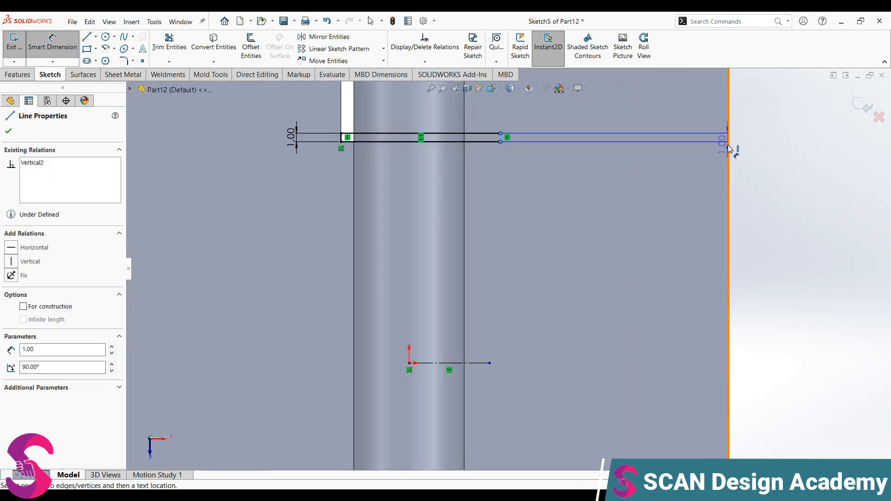
click(729, 149)
click(766, 174)
text(28)
key(Return)
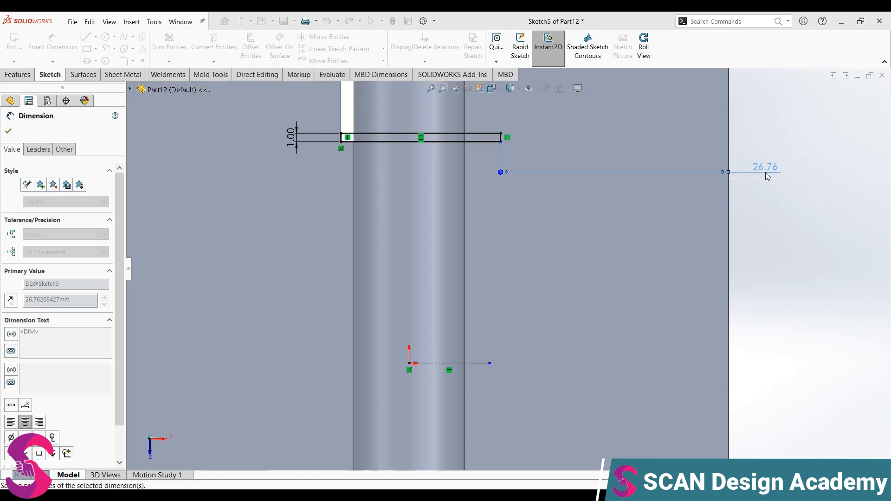
scroll(550, 312, up, 6)
scroll(497, 322, down, 3)
key(Escape)
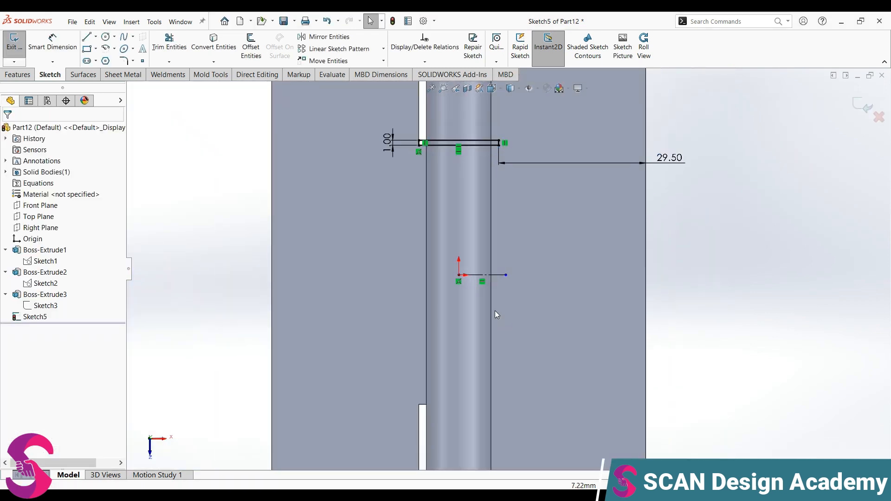
Step: Mirror the 1 mm gap rectangle about the horizontal construction line to the other half of the barrel
scroll(508, 293, up, 2)
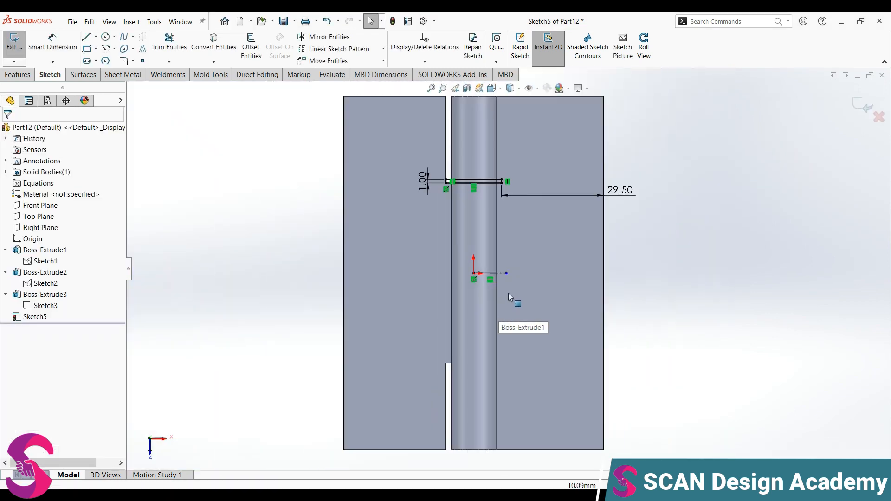
mouse_move(250, 120)
mouse_down()
mouse_move(597, 271)
mouse_move(610, 303)
mouse_up()
click(324, 36)
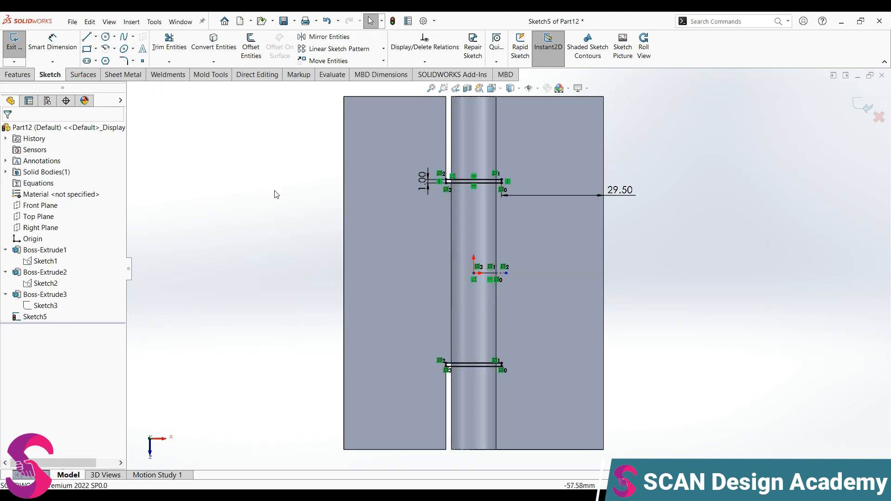
Step: Extrude-cut the two gap rectangles through the barrel with the end condition Through All - Both
click(20, 76)
click(160, 46)
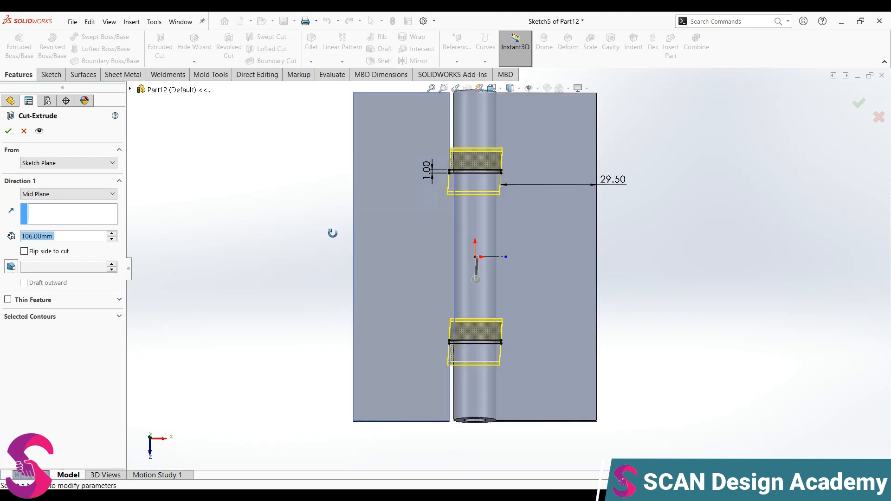
click(54, 195)
click(45, 211)
click(51, 195)
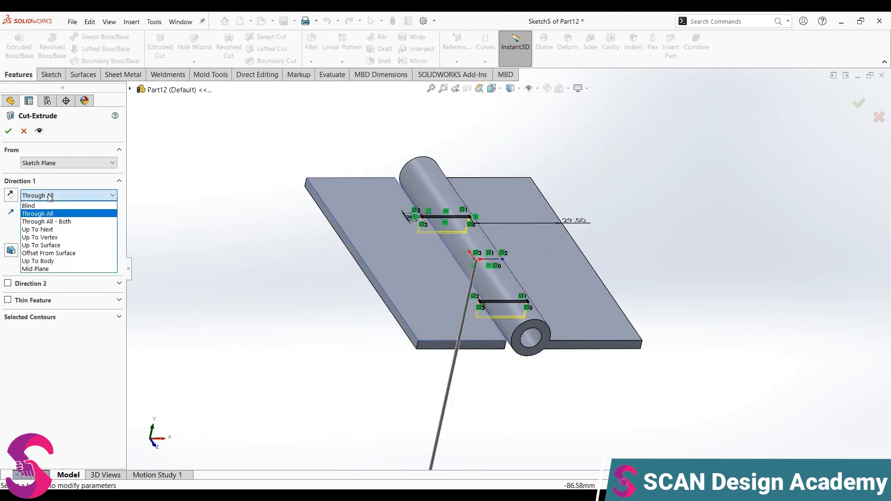
click(49, 222)
key(Return)
Step: Reopen the cut's sketch and draw a corner rectangle between the two gap rectangles, from their outer ends to the barrel's edge
middle_drag(401, 243, 412, 331)
click(6, 316)
click(38, 328)
click(48, 298)
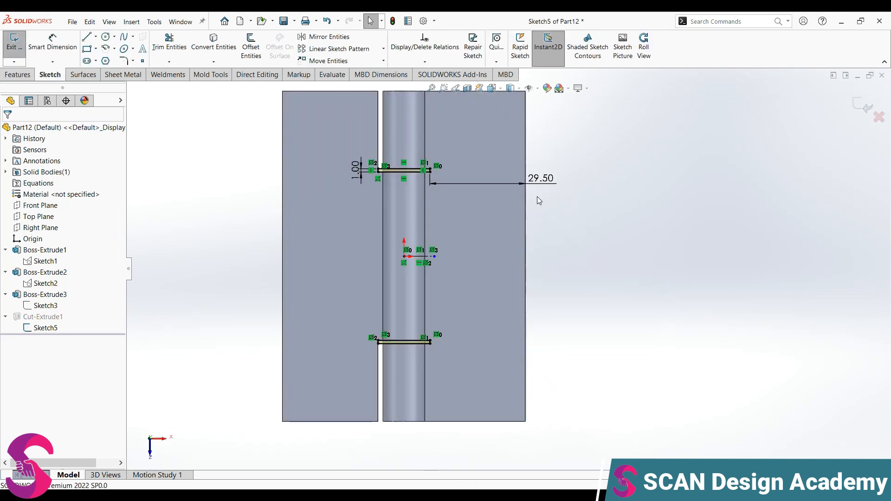
click(87, 48)
scroll(413, 169, down, 3)
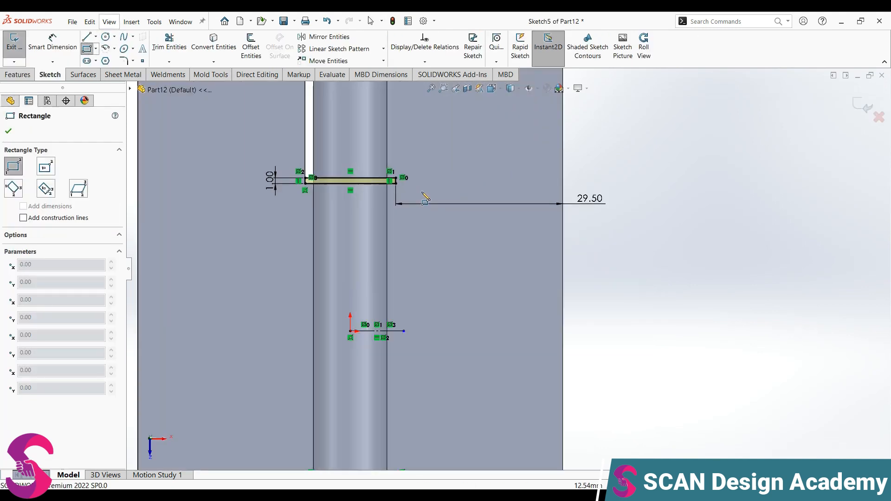
click(394, 188)
scroll(389, 320, up, 4)
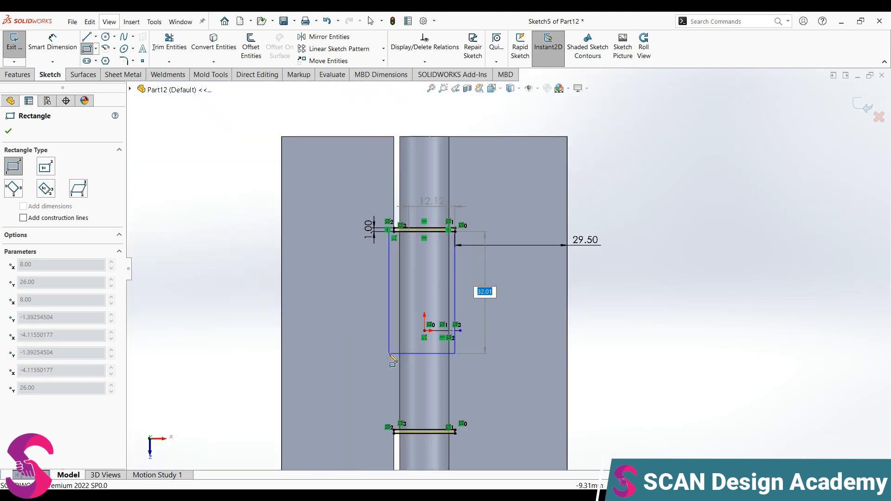
scroll(451, 415, down, 4)
scroll(445, 444, up, 1)
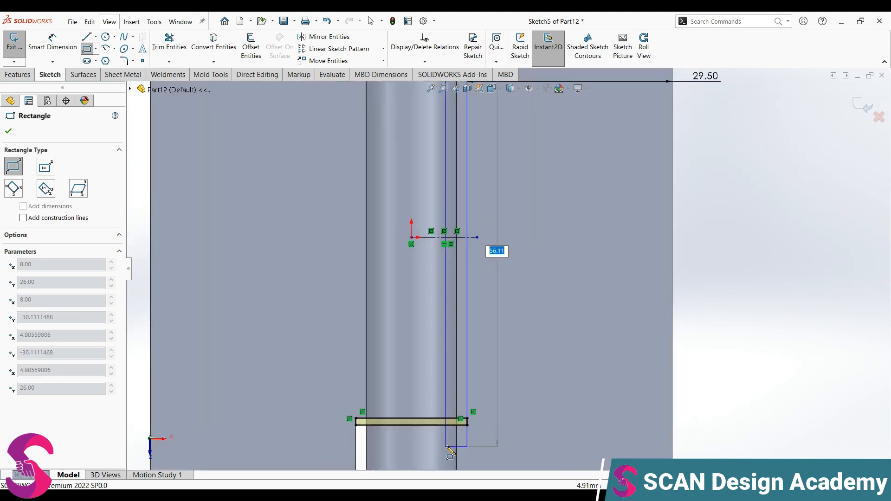
click(456, 418)
scroll(478, 333, down, 2)
key(Escape)
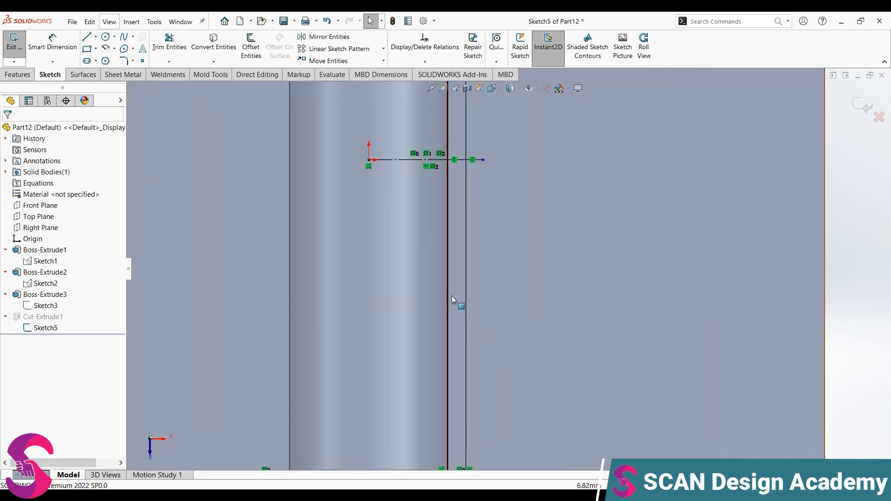
Step: Trim the overlapping line segments where the connecting rectangle meets the gap rectangles, and exit the sketch to rebuild the cut
scroll(471, 292, up, 3)
scroll(490, 371, down, 2)
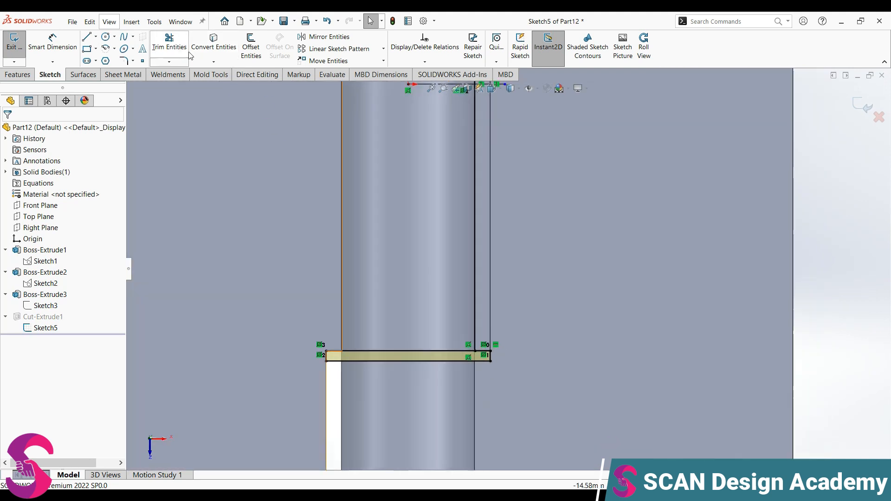
click(170, 43)
scroll(479, 300, down, 3)
scroll(508, 269, up, 2)
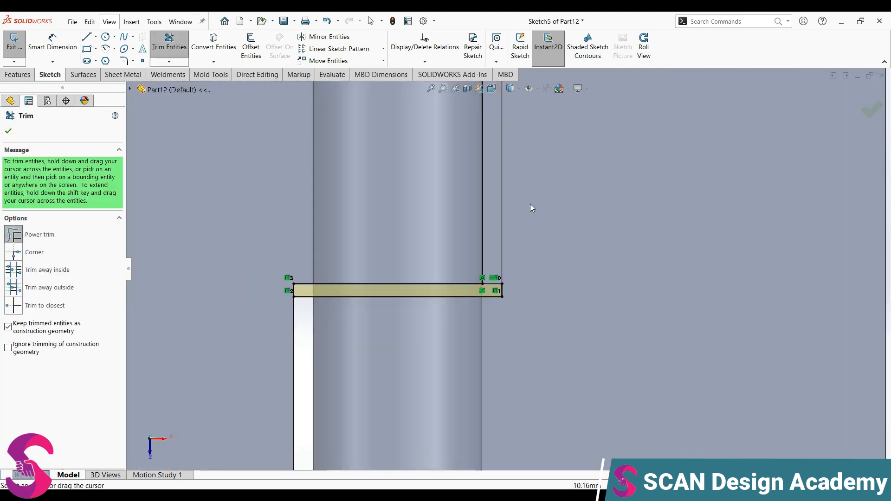
scroll(547, 181, up, 10)
scroll(504, 148, down, 4)
scroll(516, 264, down, 6)
drag(485, 217, 490, 202)
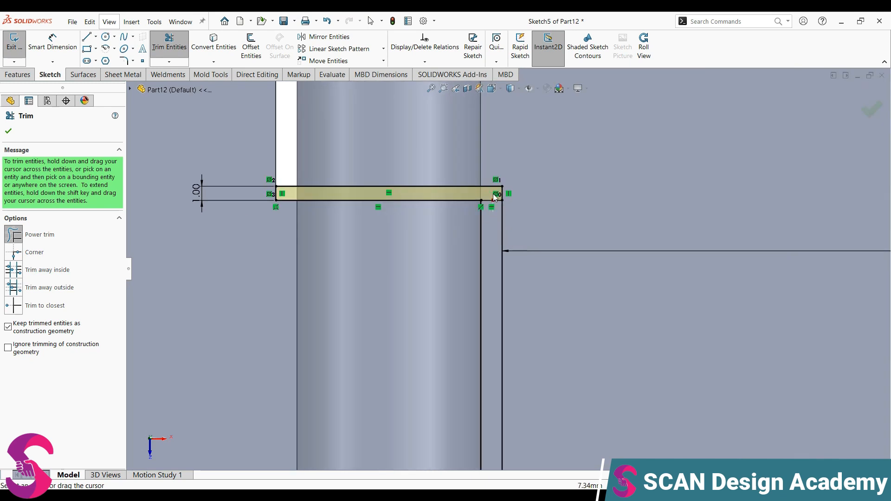
scroll(492, 198, down, 3)
scroll(524, 260, up, 6)
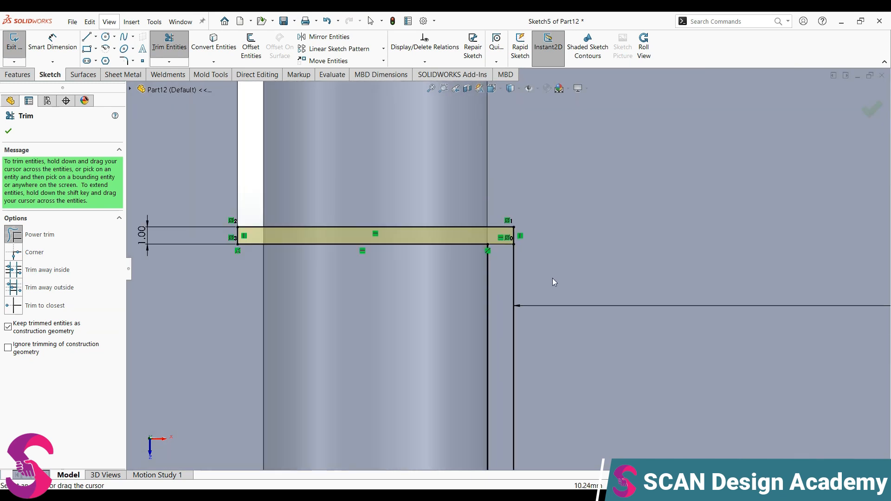
scroll(464, 246, down, 3)
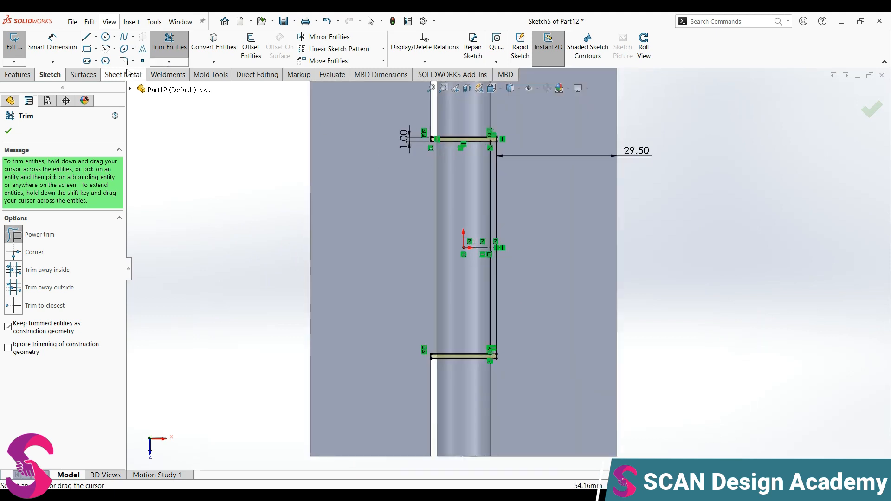
click(14, 49)
Step: Start a 1.5 mm symmetric fillet and select the corner edge at one end of the first leaf's clearance slot
scroll(436, 246, up, 2)
middle_drag(435, 246, 400, 161)
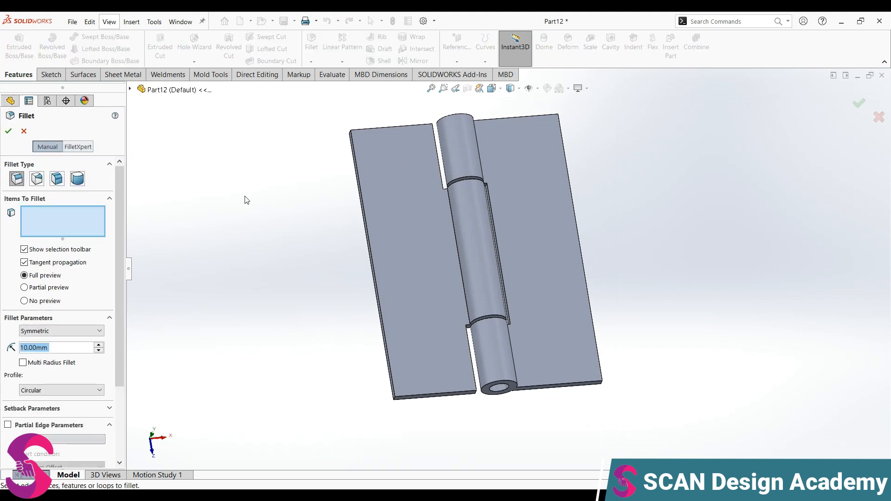
text(1.5)
key(Return)
scroll(445, 187, down, 5)
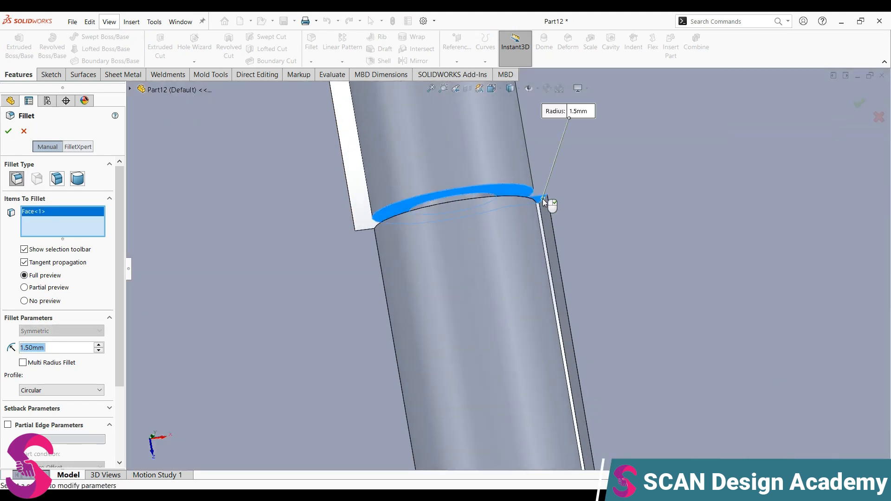
scroll(542, 199, down, 2)
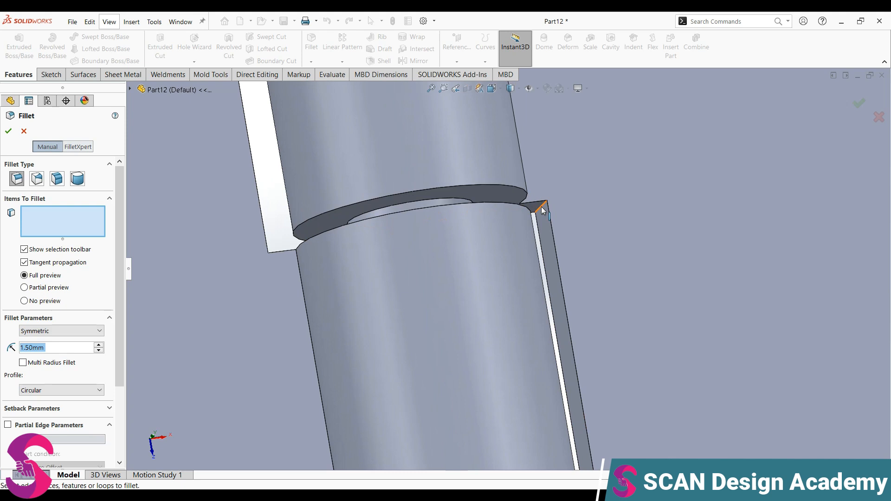
click(541, 205)
middle_drag(354, 223, 269, 186)
scroll(351, 249, up, 3)
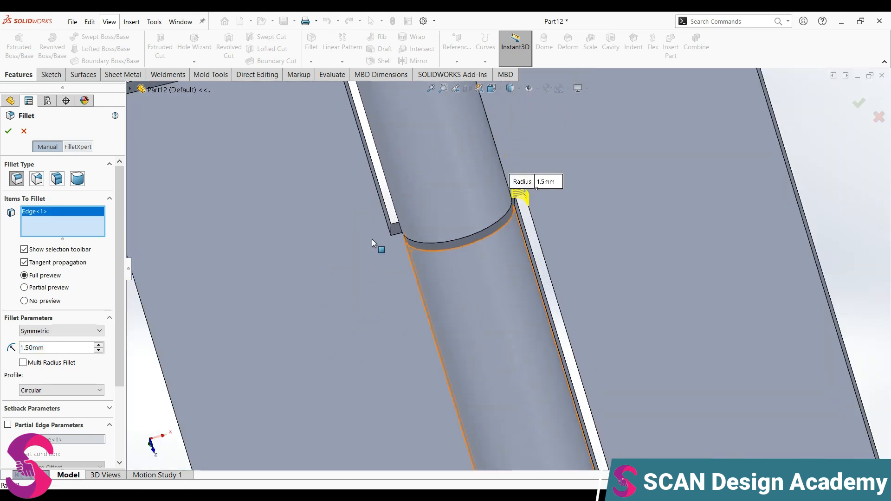
Step: Add the corner edge at the other end of the first leaf's clearance slot to the fillet and apply it
scroll(370, 238, down, 3)
scroll(425, 233, up, 4)
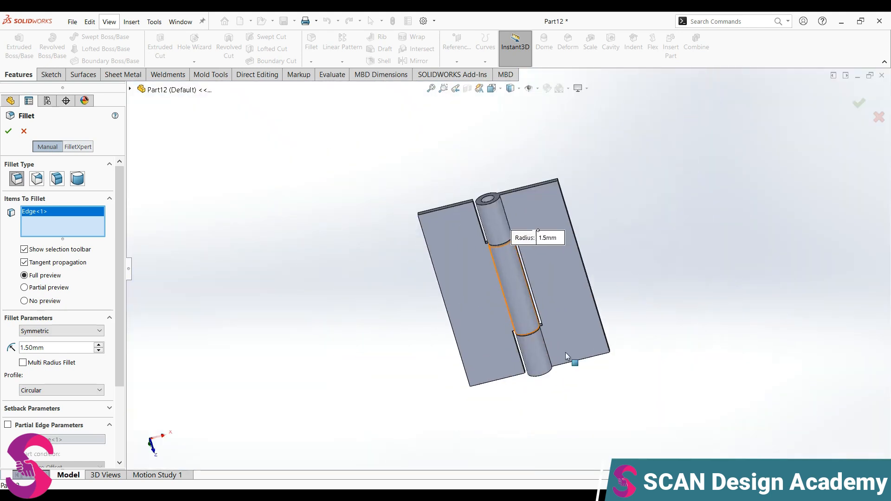
scroll(523, 308, down, 4)
scroll(539, 271, down, 5)
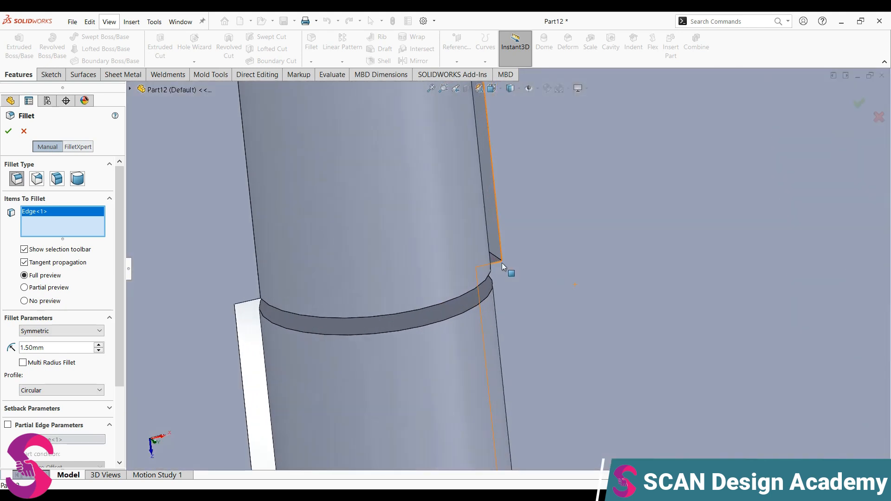
click(497, 261)
scroll(452, 282, up, 3)
middle_drag(452, 282, 399, 265)
click(7, 130)
Step: Fillet the second leaf's two notch corner edges beside the barrel with a 1.5 mm radius
middle_drag(377, 298, 347, 230)
scroll(361, 292, down, 2)
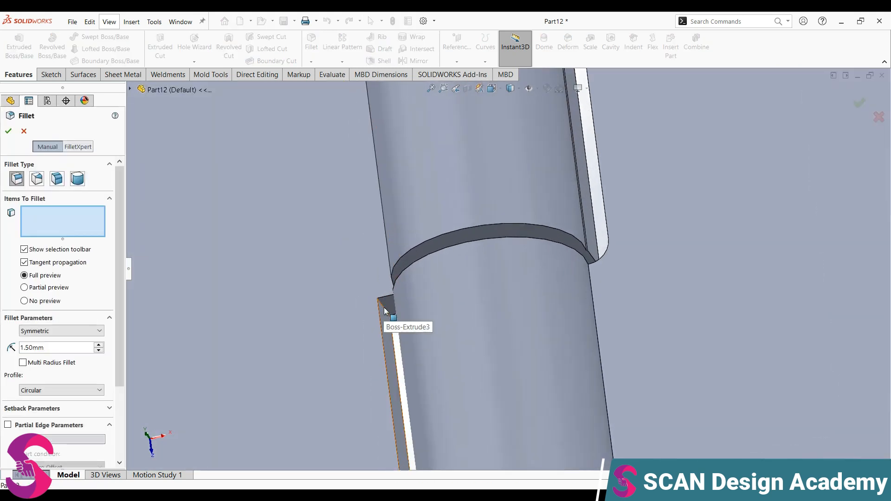
click(383, 307)
scroll(387, 222, up, 3)
scroll(524, 147, up, 4)
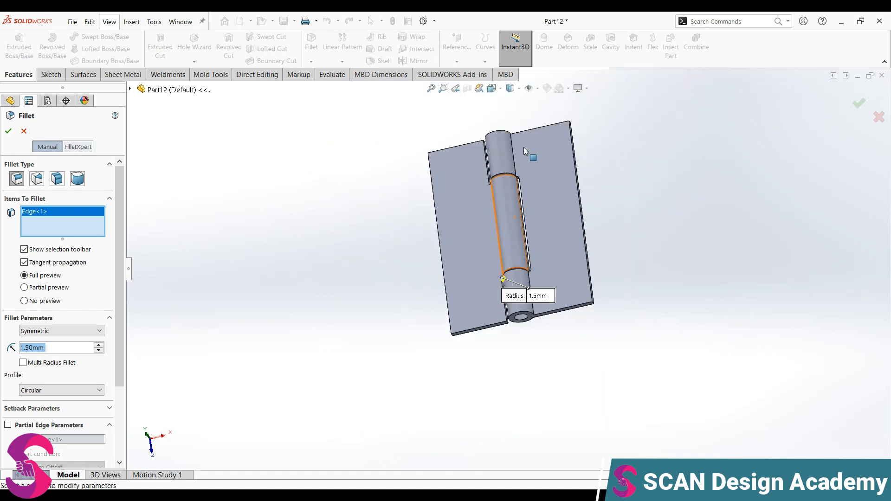
scroll(472, 233, down, 7)
middle_drag(444, 251, 450, 338)
scroll(424, 247, down, 3)
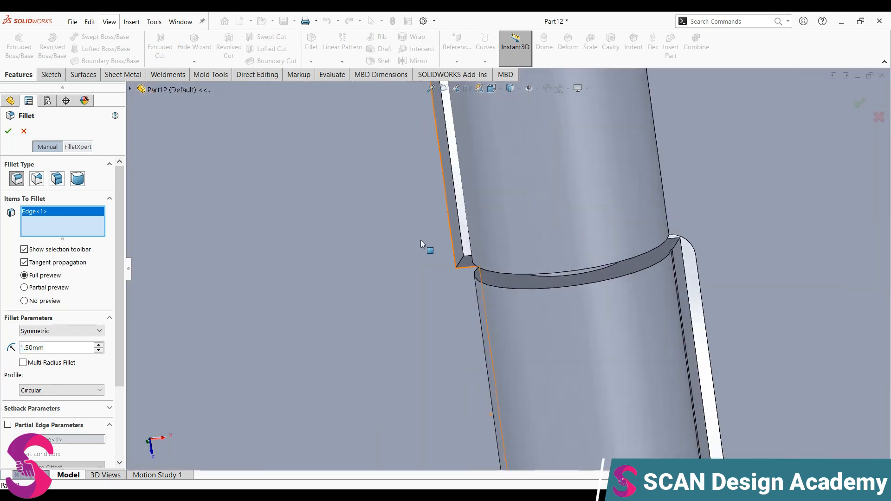
scroll(462, 258, down, 2)
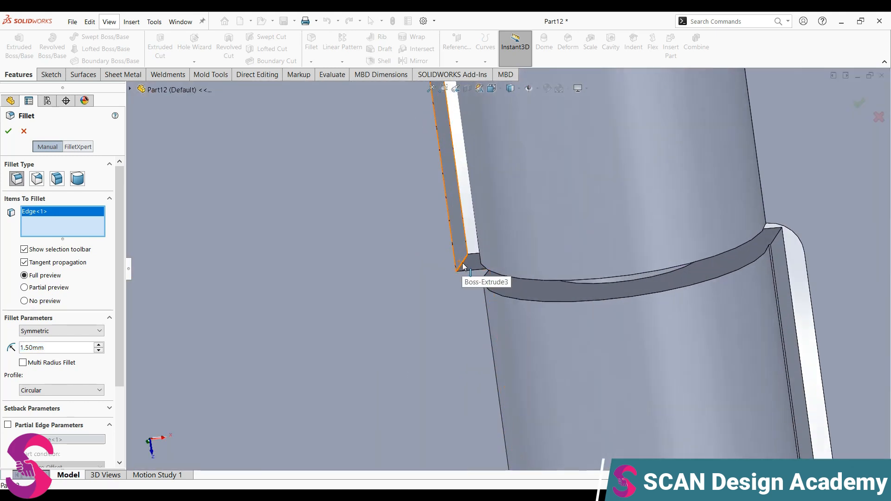
click(463, 266)
key(Return)
scroll(478, 285, up, 5)
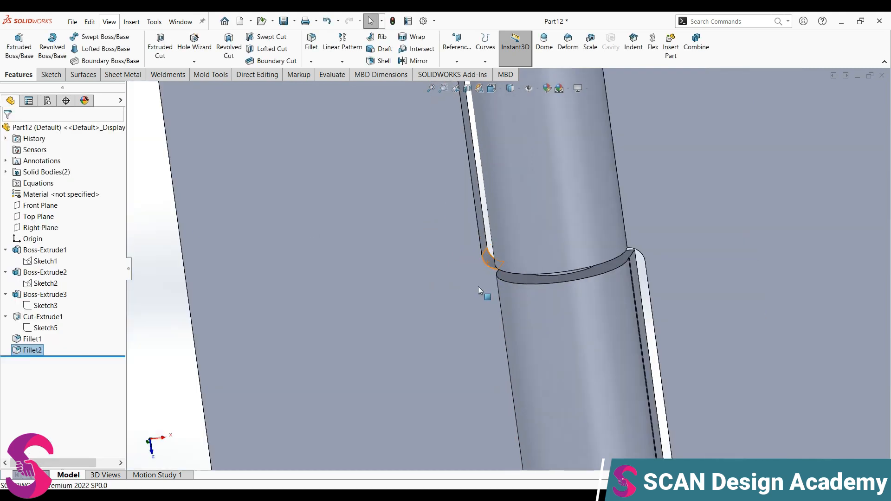
Step: Reopen the second leaf's notch corner fillet for editing and enable Multi Radius Fillet
right_click(19, 349)
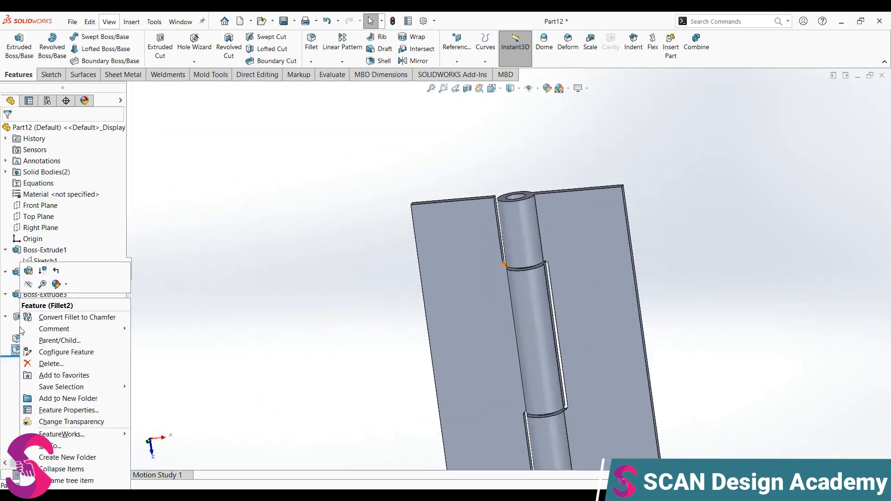
click(50, 279)
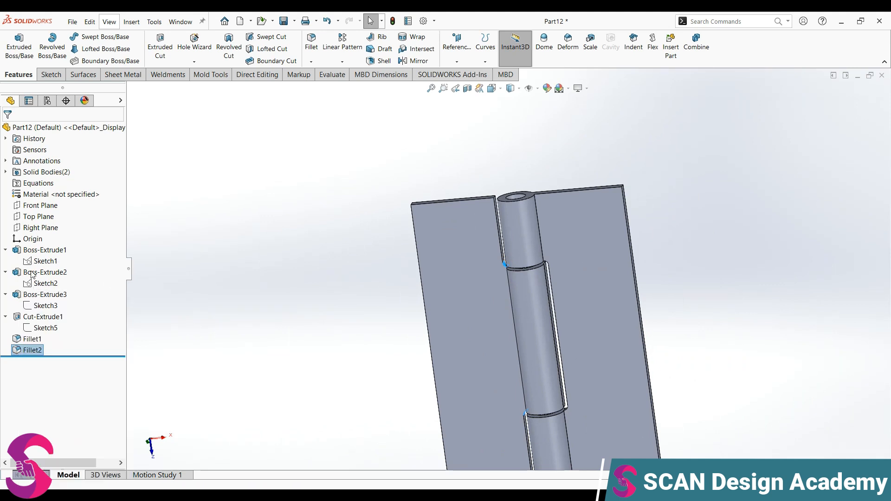
click(23, 348)
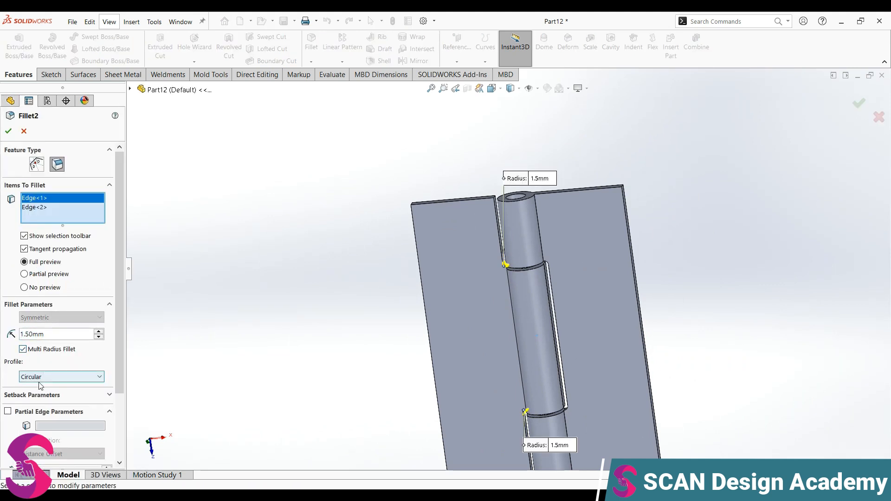
Step: Add the second leaf's two outer corner edges, one at each end, to the multi-radius fillet
scroll(491, 235, down, 2)
middle_drag(491, 236, 525, 253)
click(401, 204)
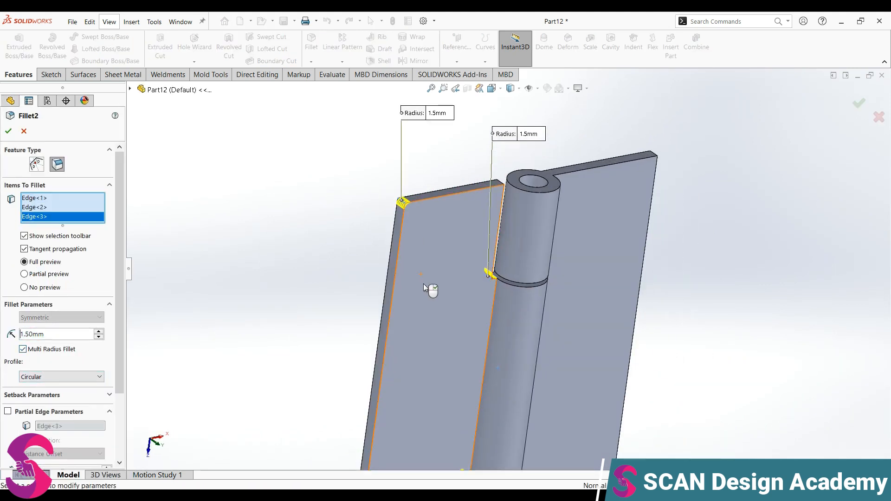
scroll(441, 371, up, 4)
scroll(411, 332, down, 2)
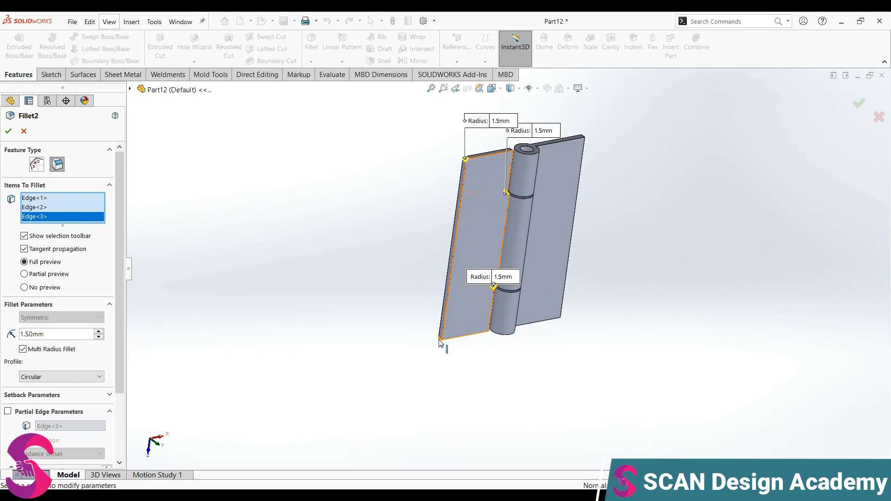
scroll(440, 341, down, 3)
click(458, 317)
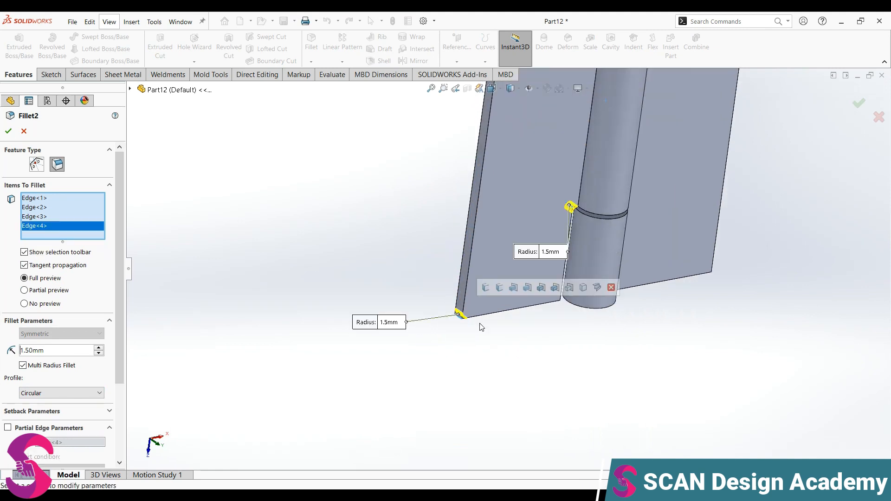
Step: Set the fillet radius at both outer corners of the second leaf to 10 mm and apply the fillet
click(393, 322)
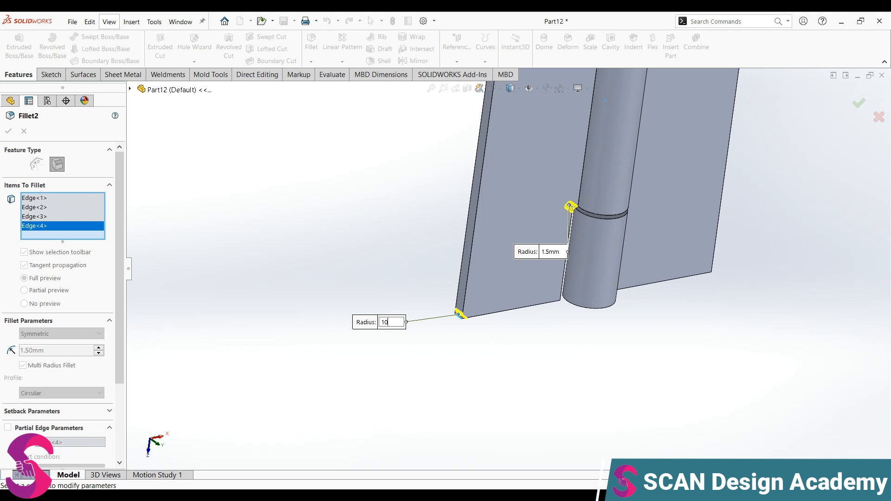
key(Return)
scroll(450, 207, up, 6)
scroll(501, 169, down, 5)
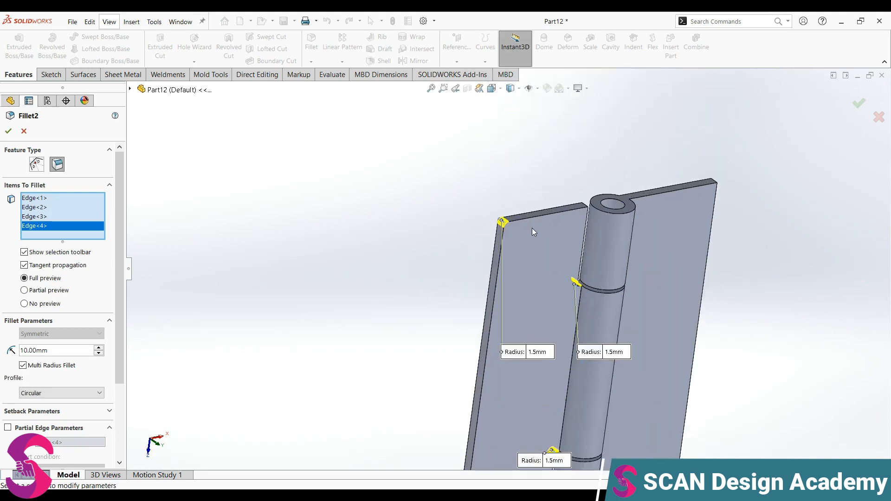
click(541, 355)
text(10)
key(Return)
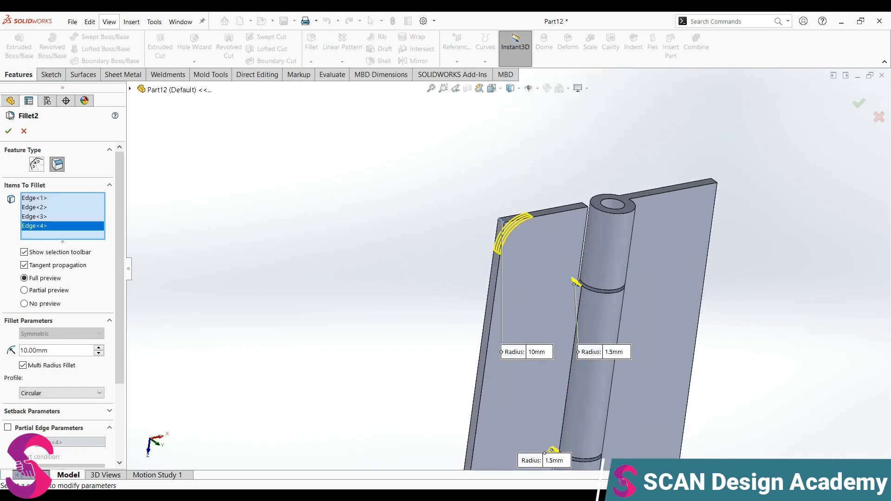
click(8, 130)
Step: Reopen the first leaf's clearance slot corner fillet for editing
click(34, 339)
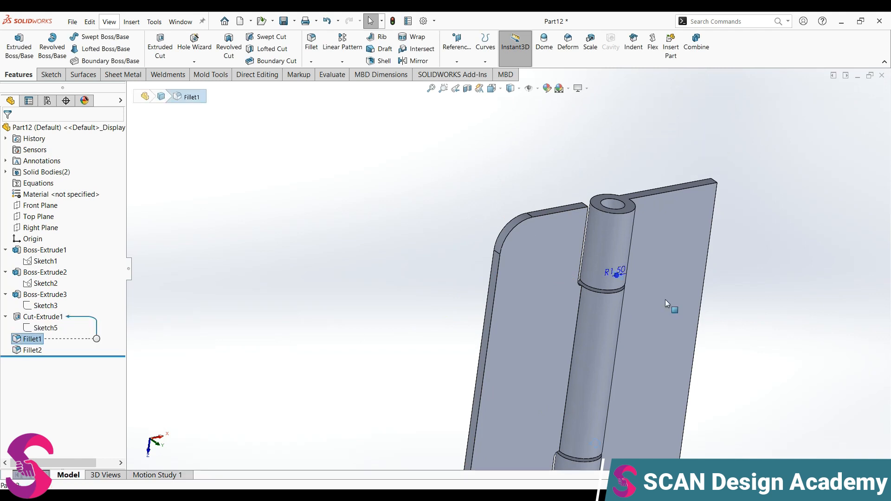
right_click(29, 340)
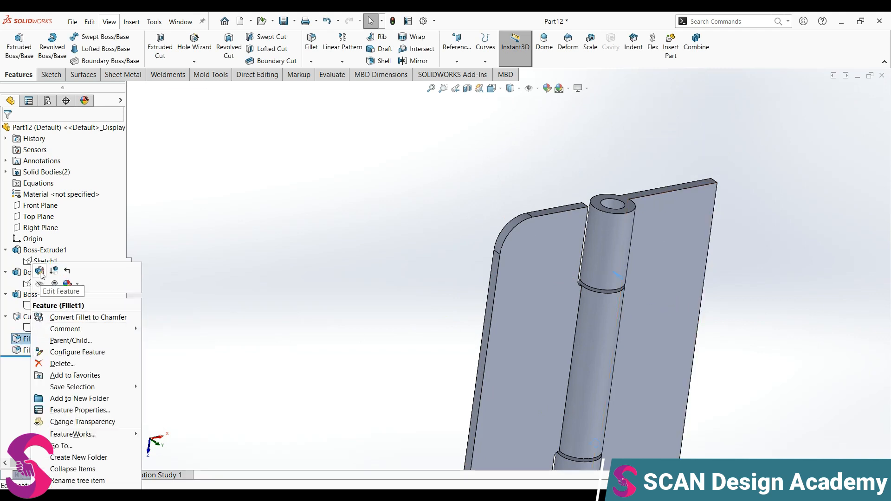
click(40, 284)
Step: Add the first leaf's outer corner edge at one end to the fillet, using Multi Radius Fillet with a 10 mm radius
scroll(696, 196, down, 5)
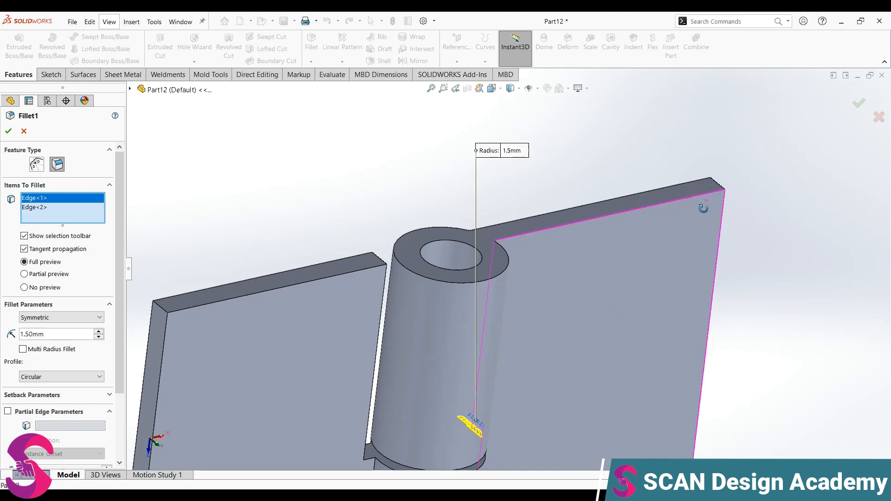
click(715, 183)
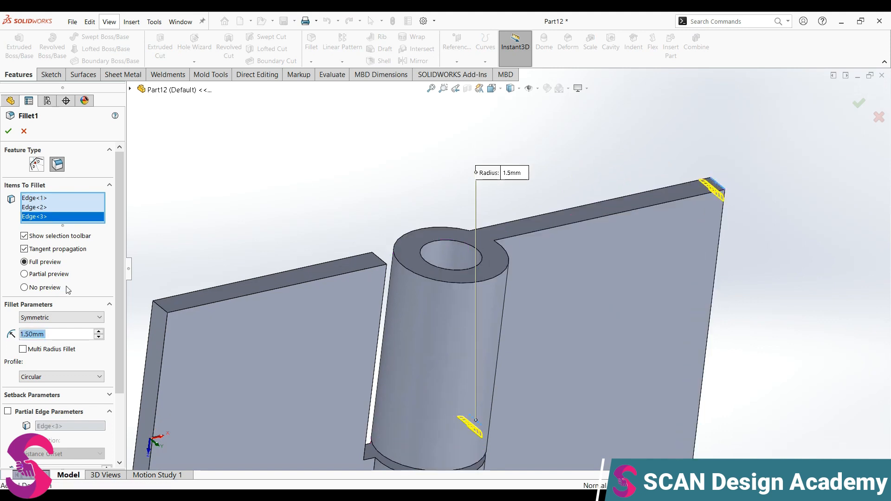
click(23, 349)
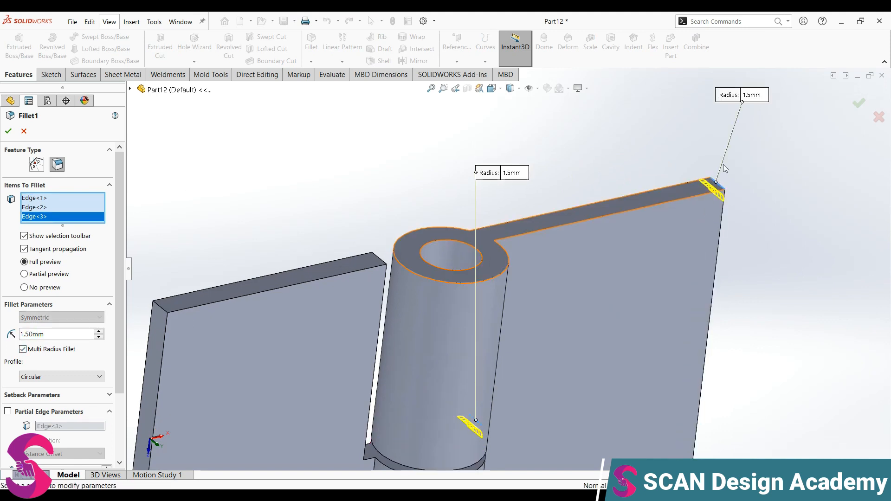
click(756, 95)
key(Return)
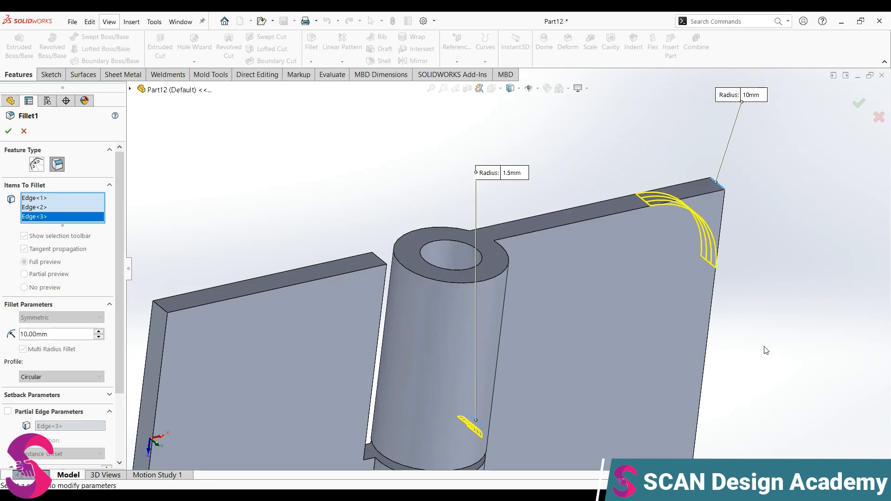
Step: Add the first leaf's outer corner edge at the opposite end with a 10 mm radius and apply the fillet
scroll(744, 390, up, 9)
middle_drag(579, 395, 523, 247)
scroll(487, 339, down, 7)
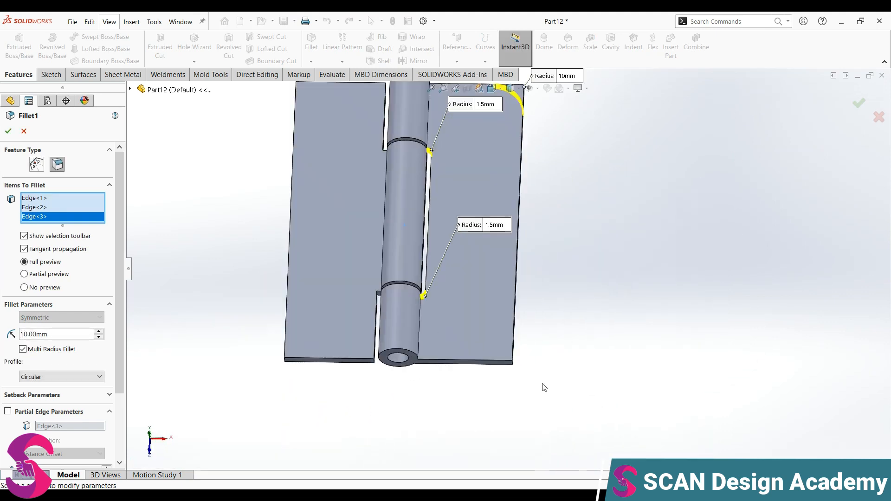
click(483, 328)
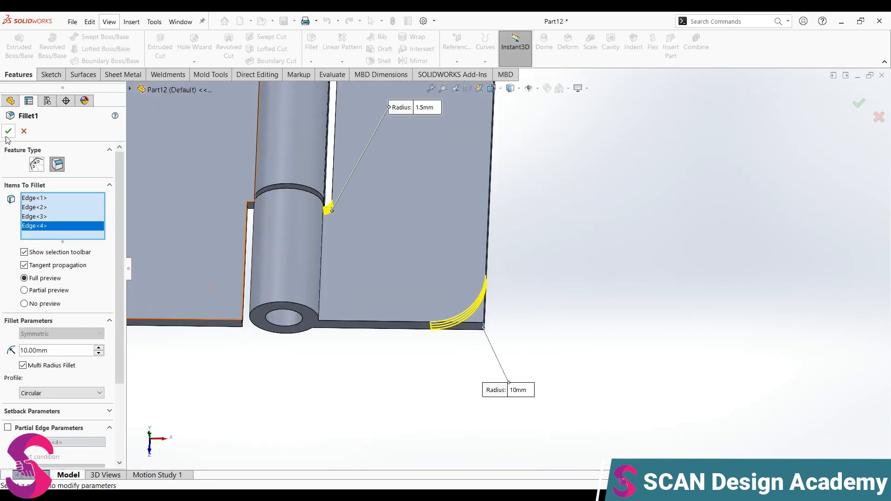
key(Return)
Step: Set the width of the clearance gap cut across the barrel to 0.5 mm
scroll(380, 279, up, 8)
middle_drag(445, 244, 456, 285)
scroll(483, 228, down, 3)
mouse_move(480, 251)
middle_down()
mouse_move(477, 261)
mouse_move(473, 254)
middle_up()
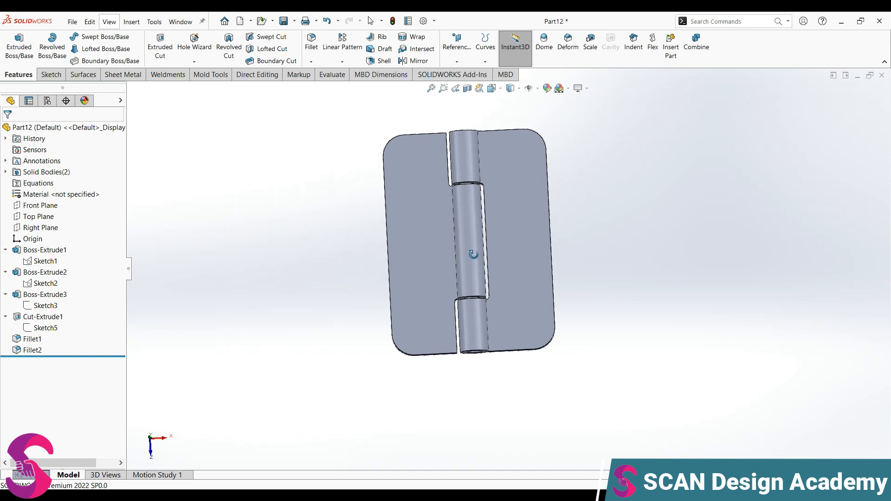
scroll(473, 204, down, 6)
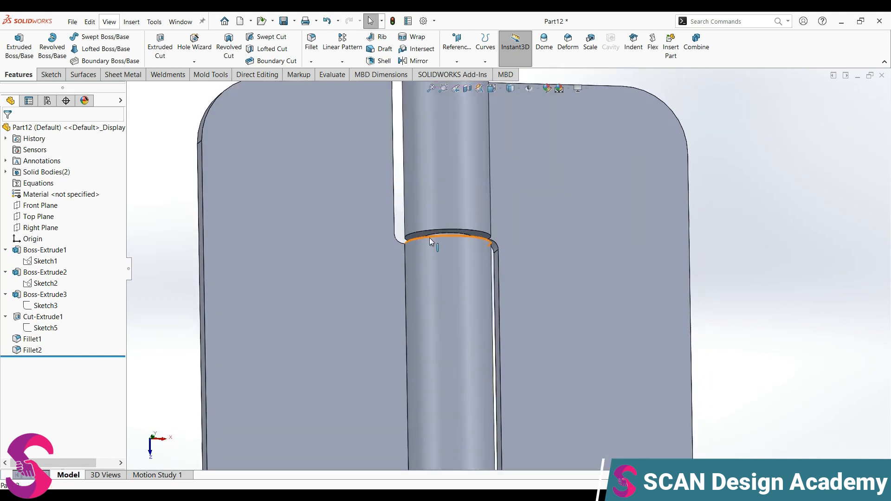
click(430, 263)
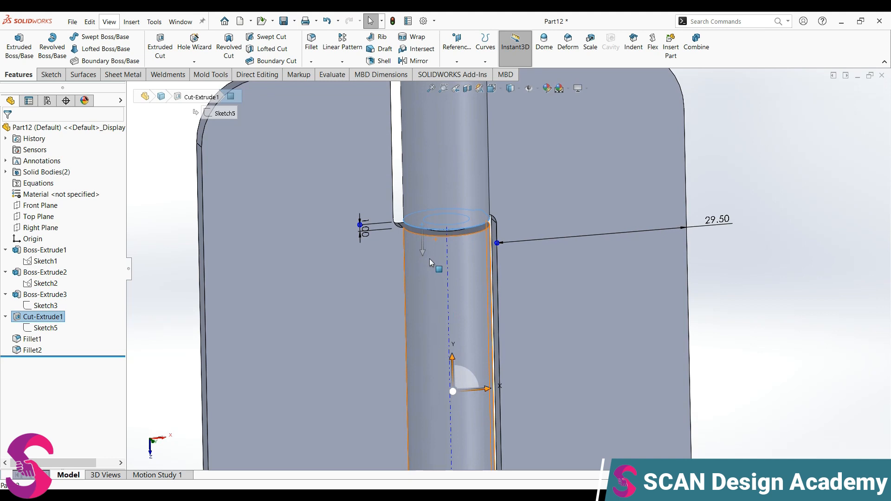
click(366, 237)
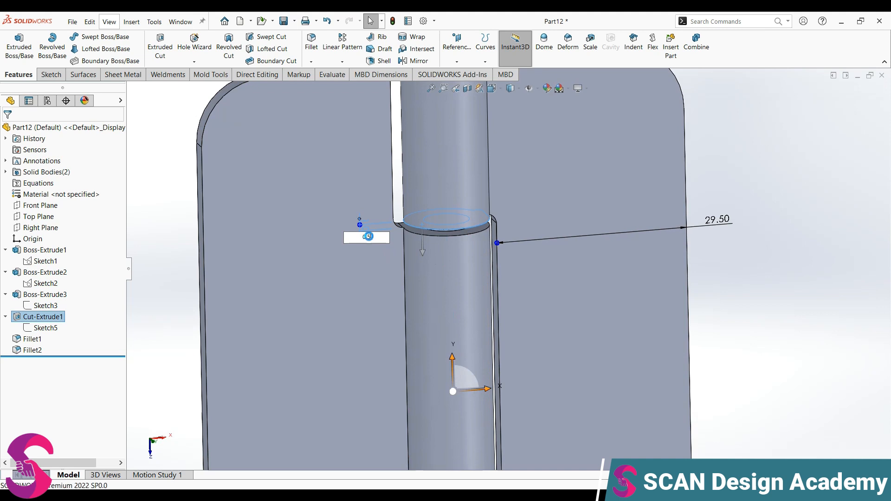
text(0.5)
key(Return)
Step: Start a new sketch on the flat face of the second leaf
scroll(467, 298, up, 5)
scroll(514, 391, down, 6)
mouse_move(513, 391)
middle_down()
mouse_move(494, 325)
mouse_move(497, 357)
middle_up()
scroll(497, 355, up, 5)
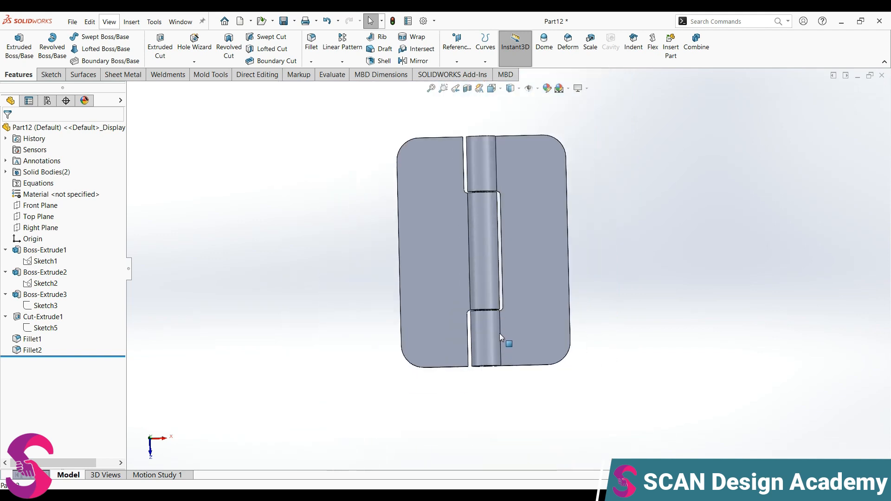
scroll(436, 201, down, 5)
scroll(436, 202, up, 2)
click(431, 218)
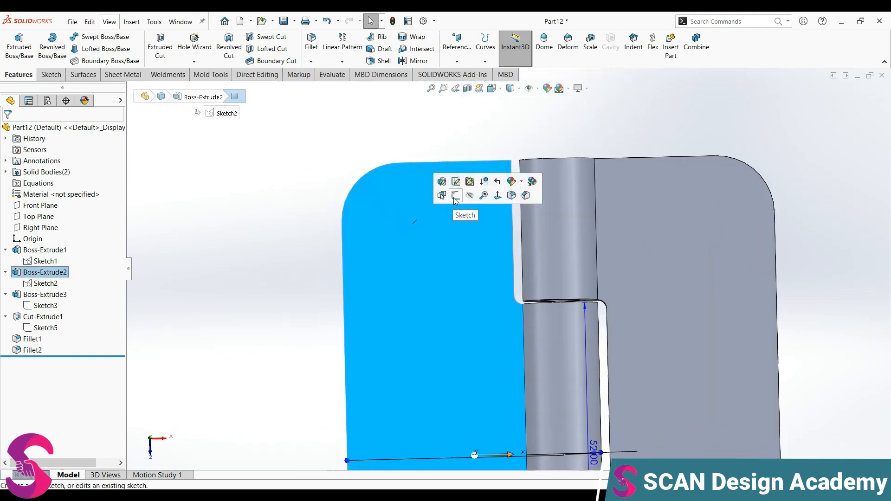
click(446, 197)
Step: Sketch two concentric circles with 10 mm and 8 mm diameters near the second leaf's rounded outer corner
scroll(478, 135, down, 4)
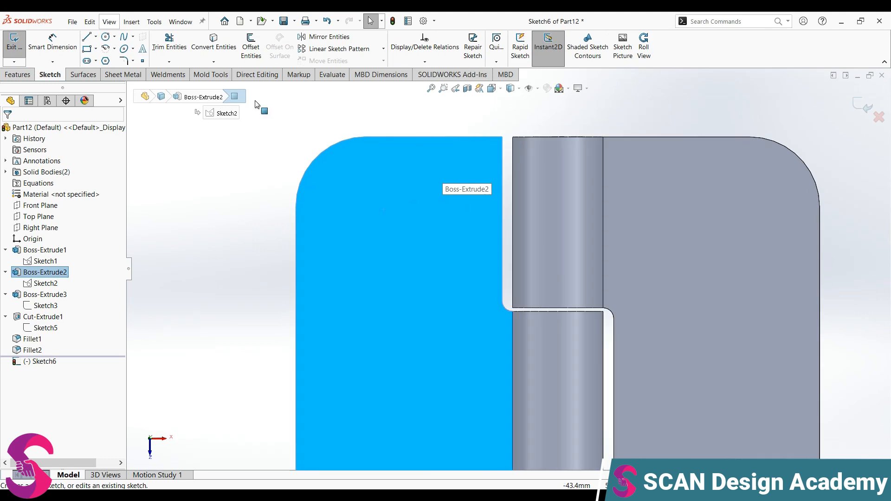
click(107, 38)
click(363, 206)
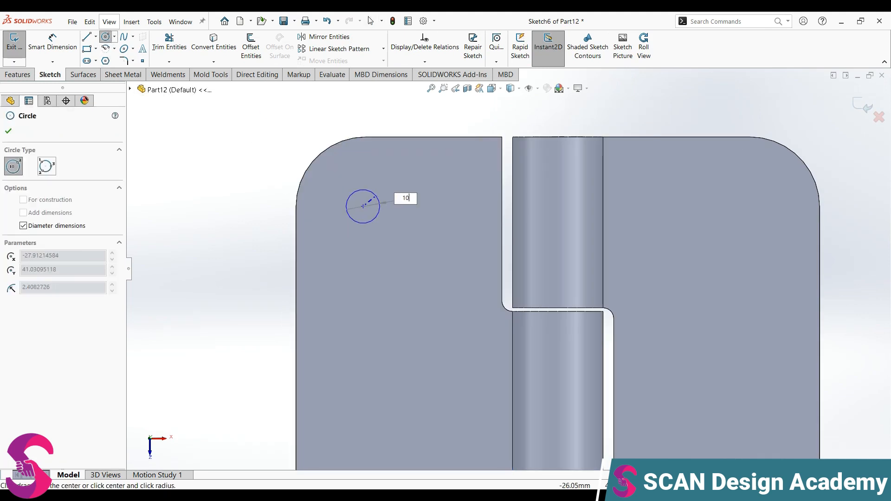
key(Return)
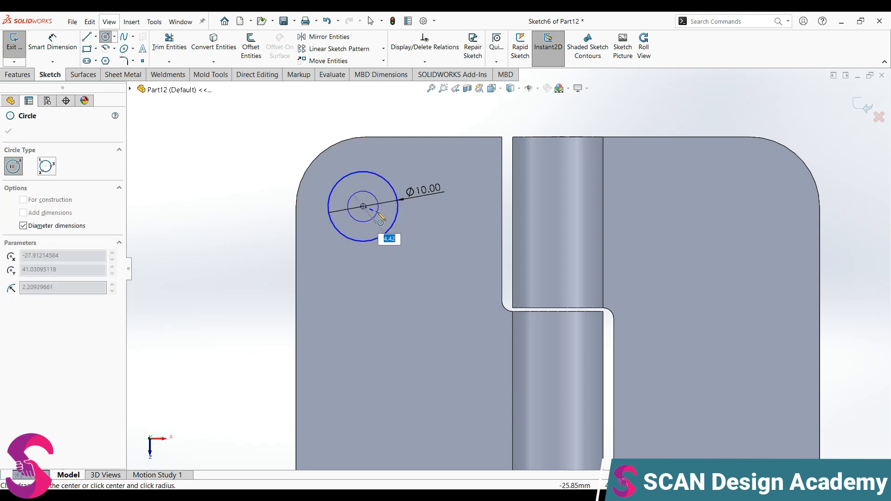
key(Return)
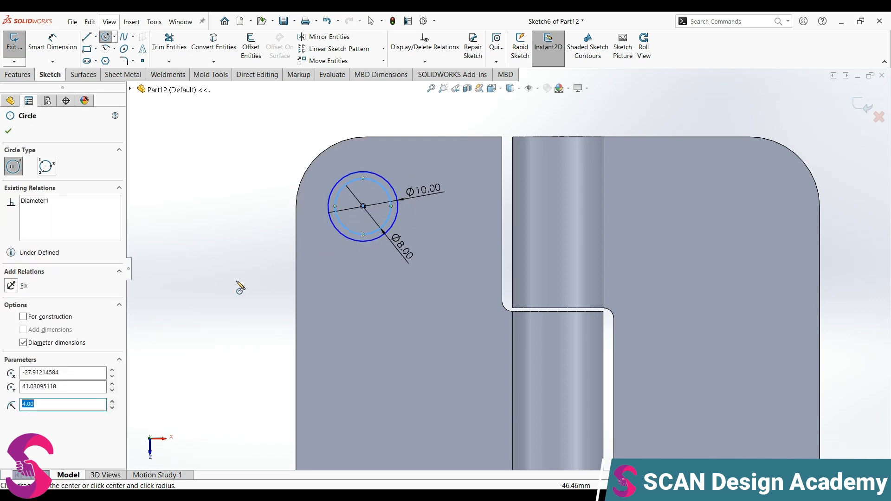
key(Escape)
Step: Draw a vertical construction line along the barrel axis, starting at the midpoint of the barrel's end edge
key(l)
scroll(508, 268, up, 3)
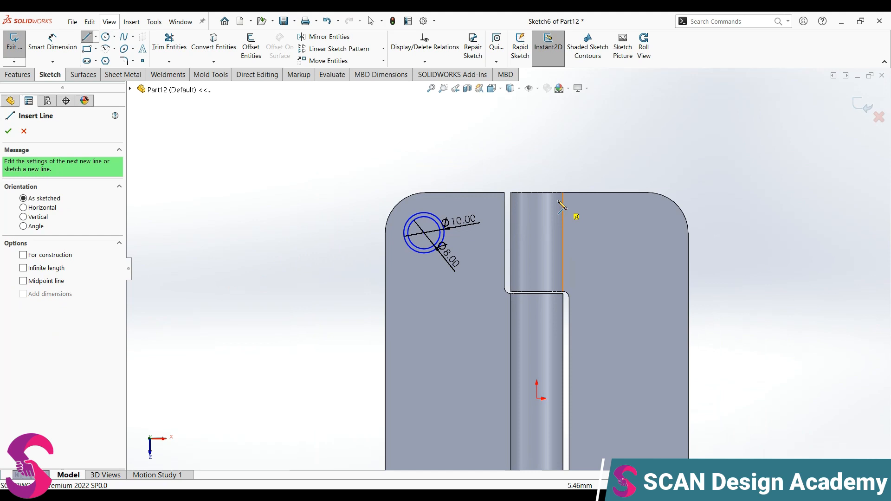
click(537, 192)
click(537, 245)
key(Escape)
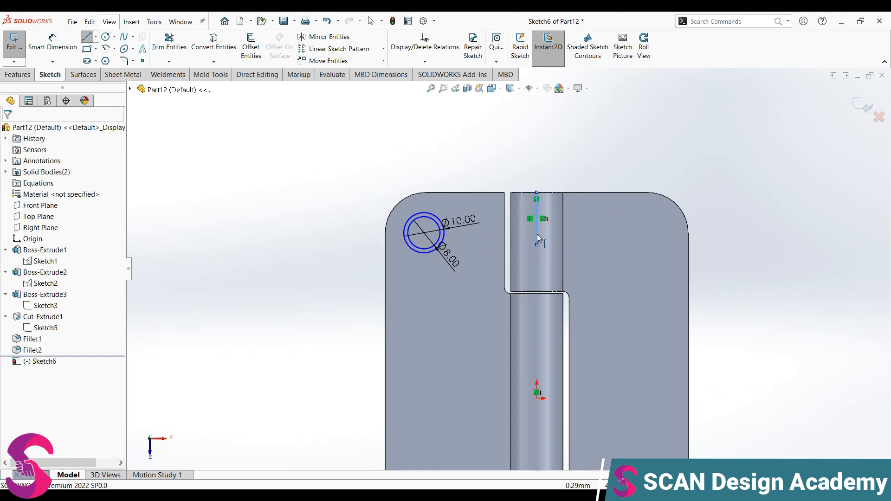
click(536, 235)
click(598, 208)
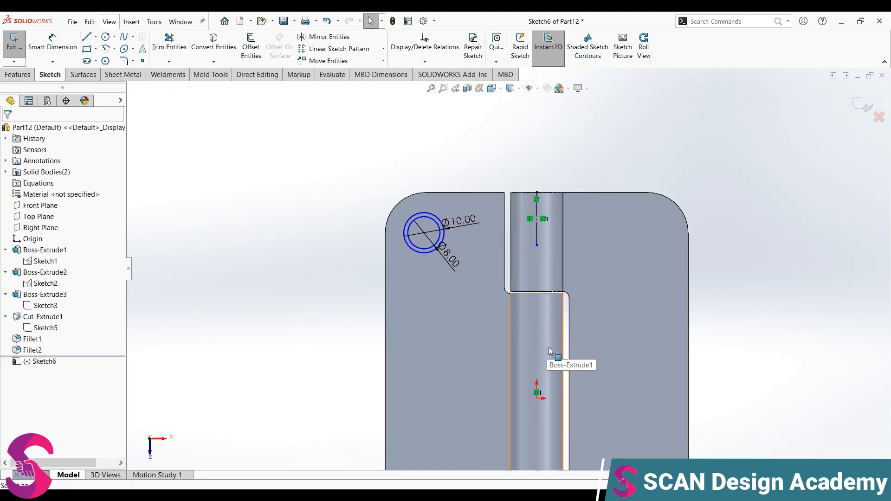
Step: Draw a horizontal construction line about 13.5 mm long from the origin across the barrel
key(l)
click(537, 399)
click(592, 398)
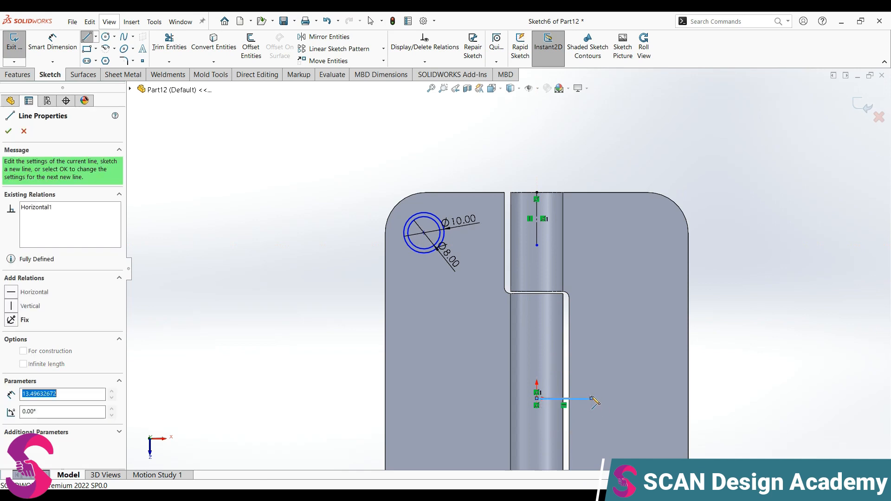
key(Escape)
click(586, 399)
key(Escape)
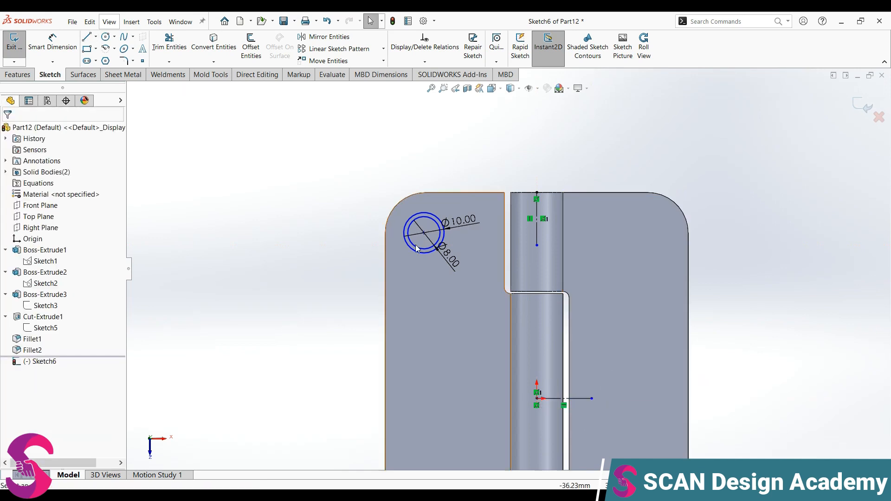
Step: Sketch a second pair of circles on the leaf, nearer the barrel, the inner about 5.3 mm in diameter, and merge their centres
scroll(416, 244, down, 4)
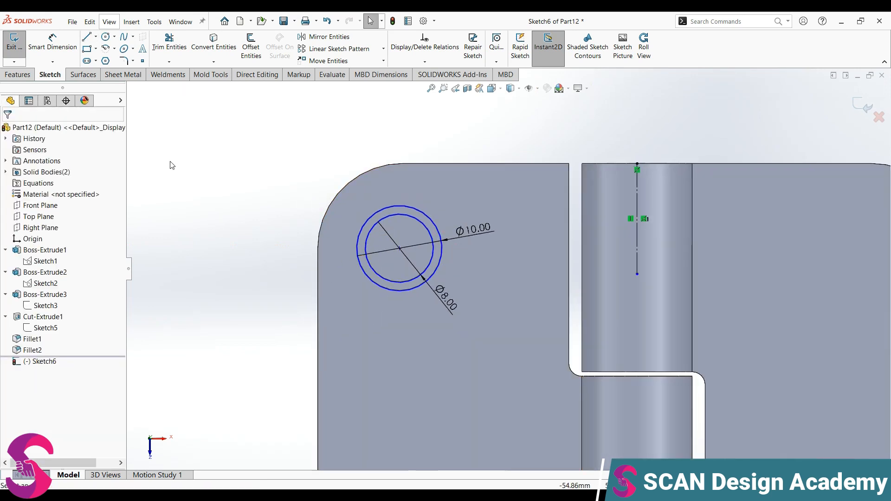
click(105, 37)
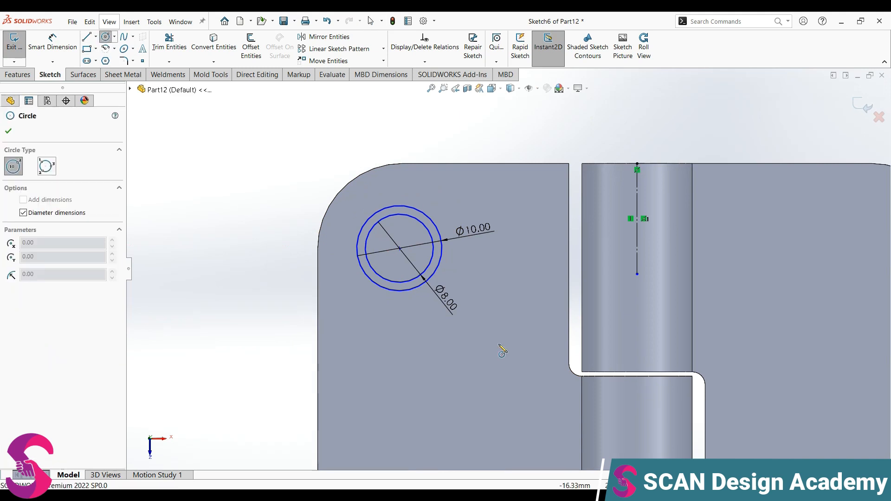
click(489, 373)
click(521, 349)
click(489, 373)
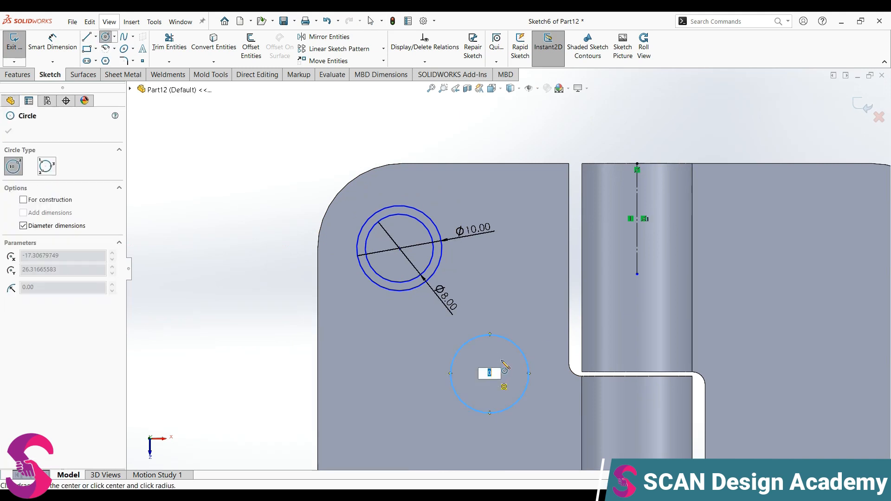
click(502, 358)
click(510, 379)
key(Escape)
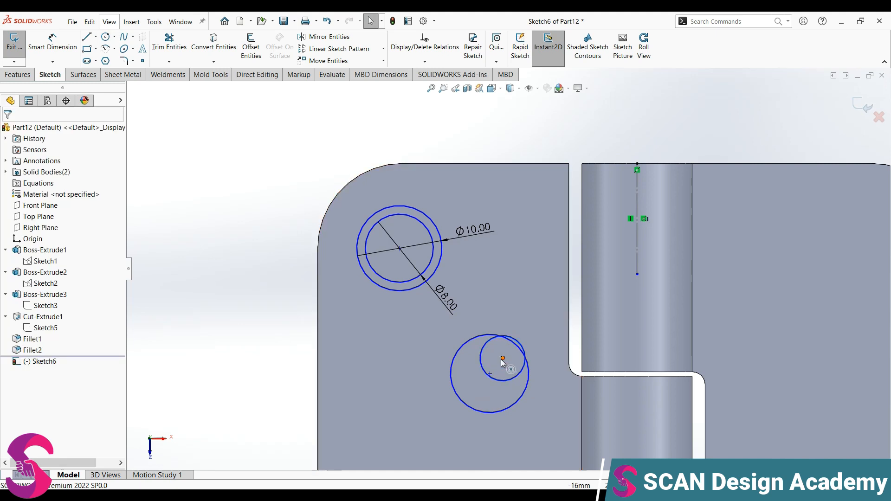
drag(502, 359, 489, 374)
Step: Make the second pair's inner circle equal to the 8 mm circle
click(477, 352)
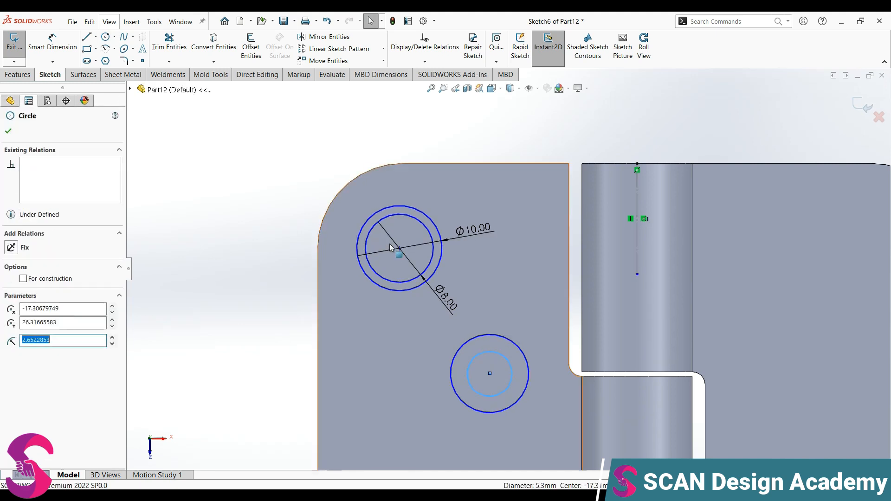
ctrl+click(417, 221)
click(513, 192)
Step: Make the second pair's outer circle equal to the 10 mm circle
click(419, 204)
click(419, 207)
ctrl+click(513, 342)
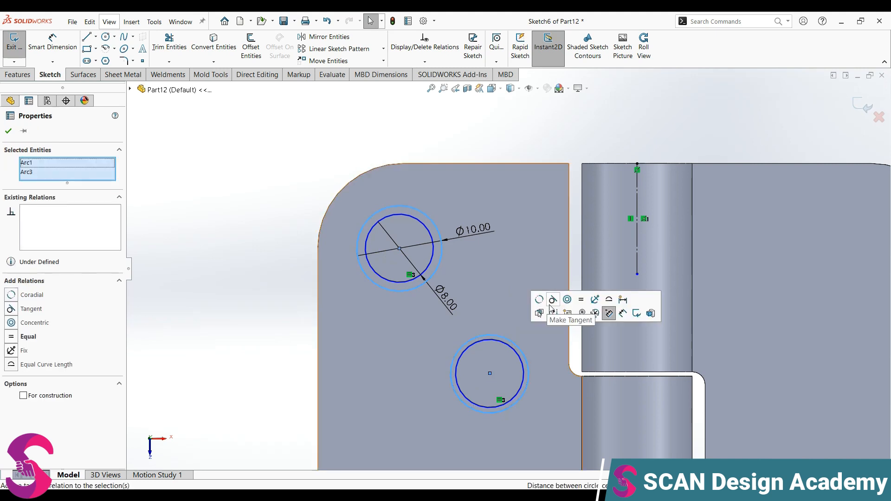
click(581, 299)
click(282, 316)
Step: Dimension the first circle pair's centre 18.5 mm from the vertical construction line on the barrel axis
right_drag(282, 316, 287, 290)
click(399, 248)
click(638, 241)
click(527, 138)
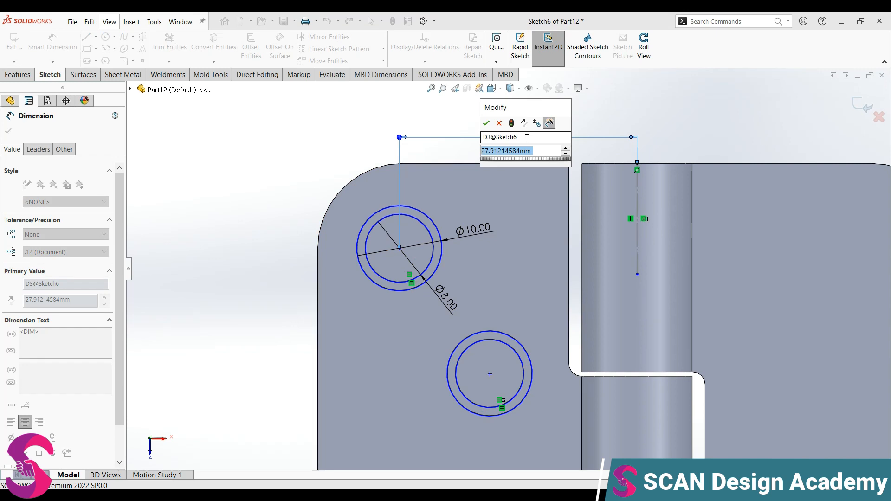
text(18.5)
key(Return)
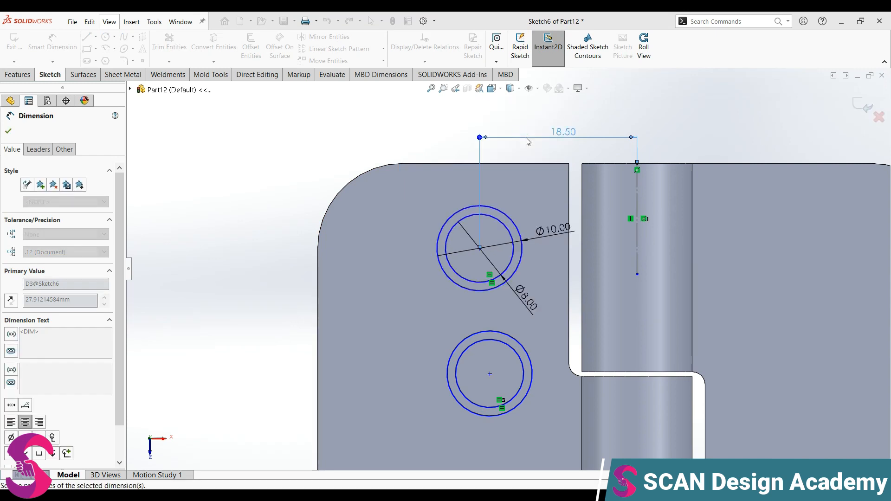
Step: Dimension the second circle pair's centre 27.5 mm from the vertical construction line on the barrel axis
click(490, 373)
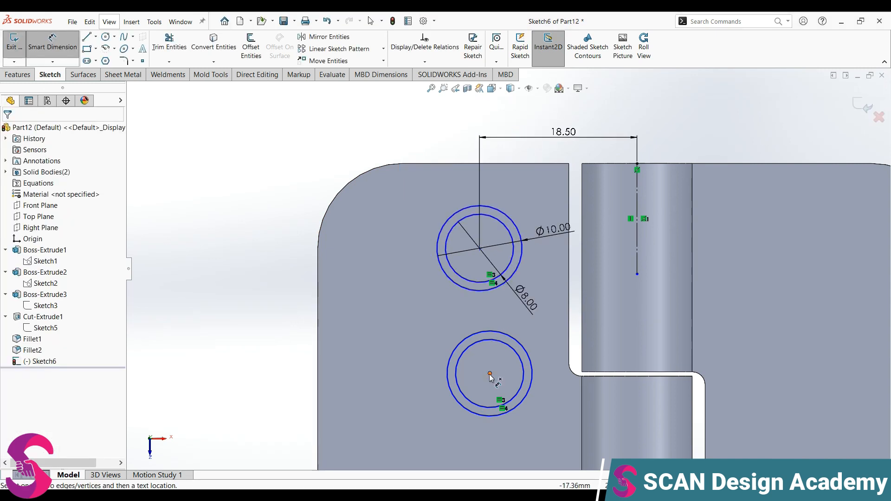
click(636, 253)
click(553, 116)
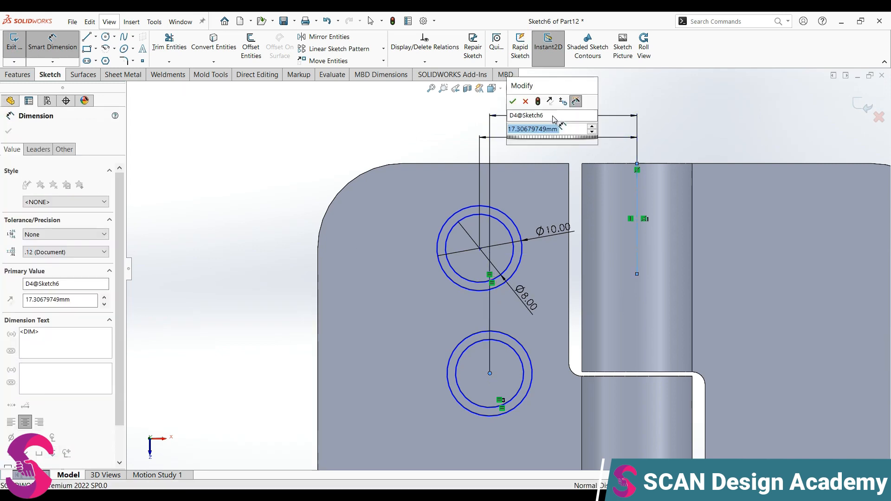
text(27.5)
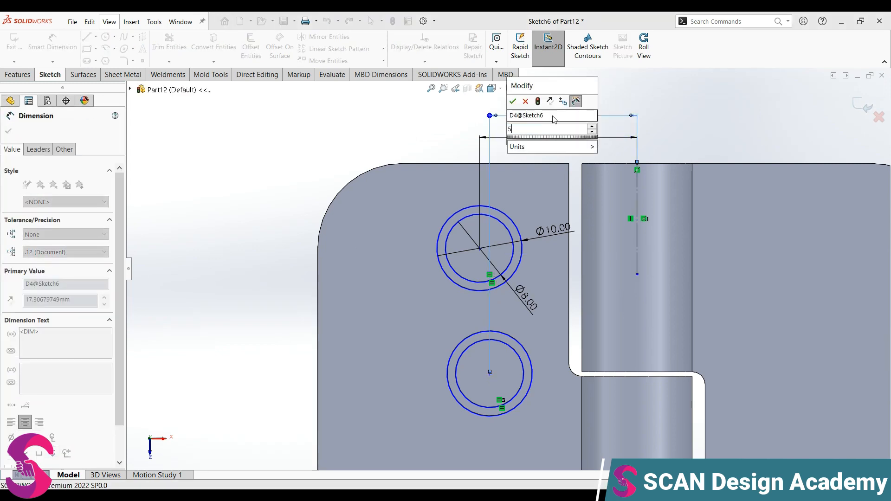
key(Return)
Step: Dimension the first circle pair's centre 38 mm from the horizontal construction line through the origin
scroll(506, 268, up, 4)
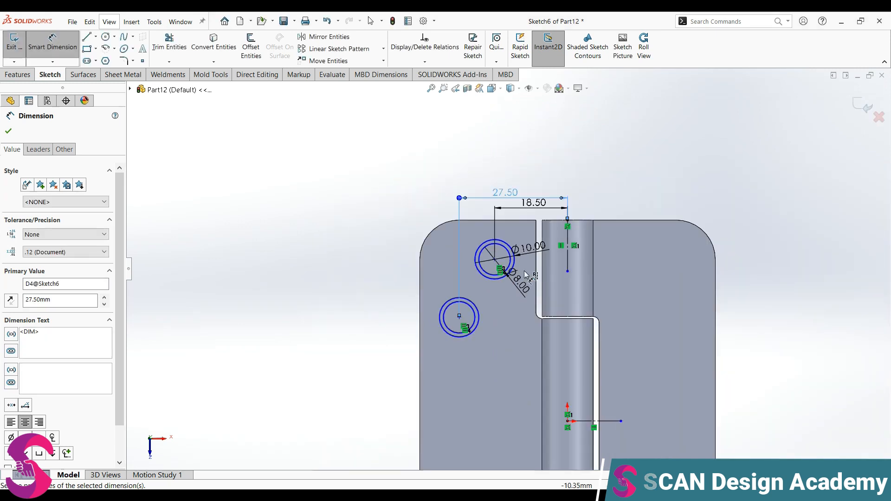
click(494, 260)
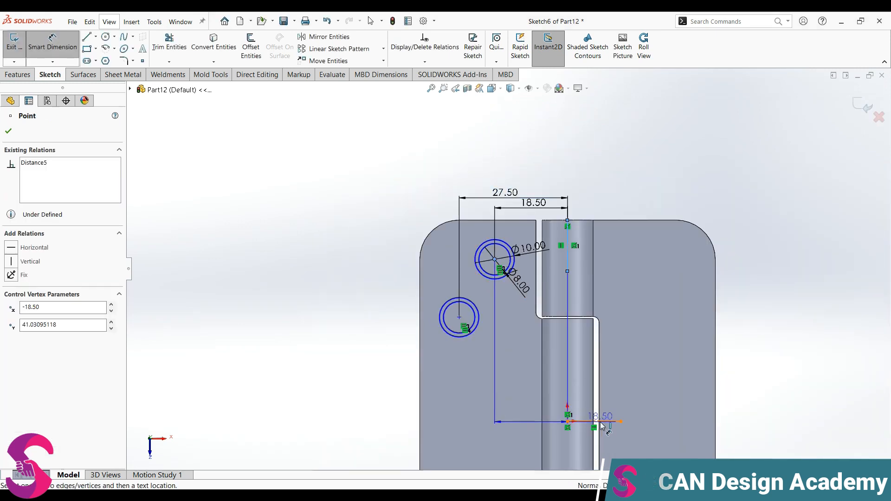
click(603, 421)
click(385, 348)
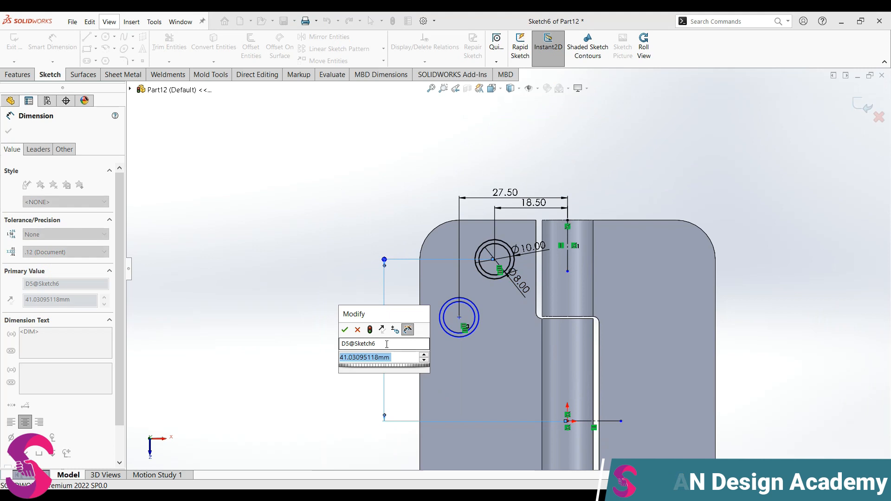
text(38)
key(Return)
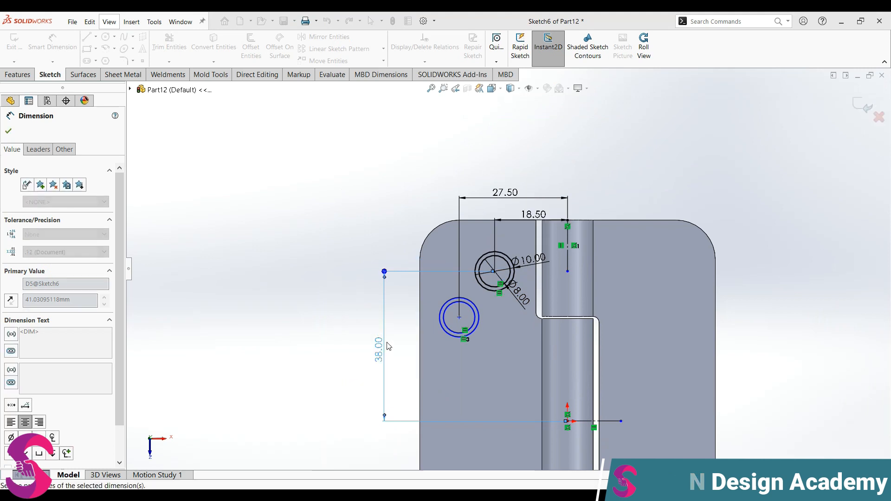
Step: Dimension the second circle pair's centre 25/2 mm from the horizontal construction line through the origin
click(459, 317)
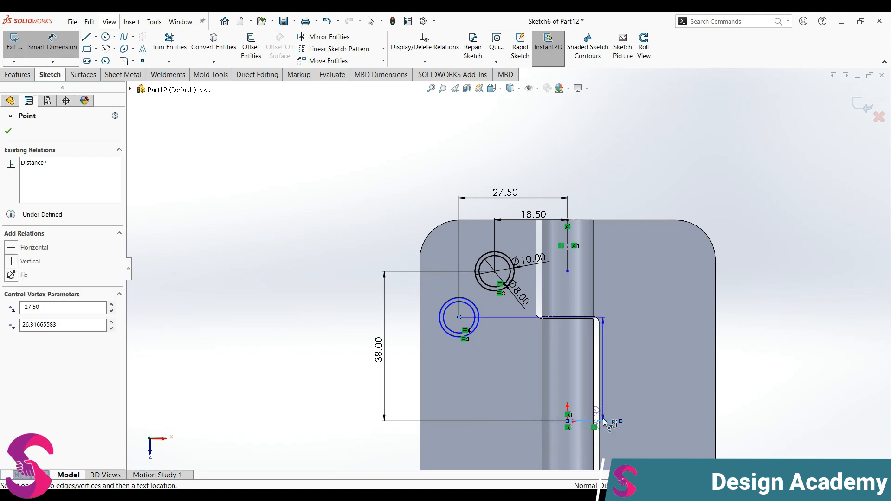
click(398, 379)
text(2)
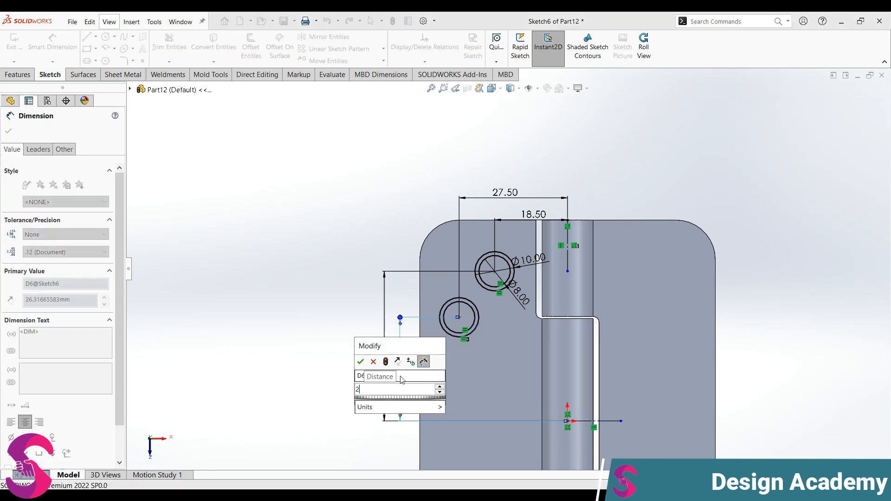
text(5/2)
key(Return)
key(f)
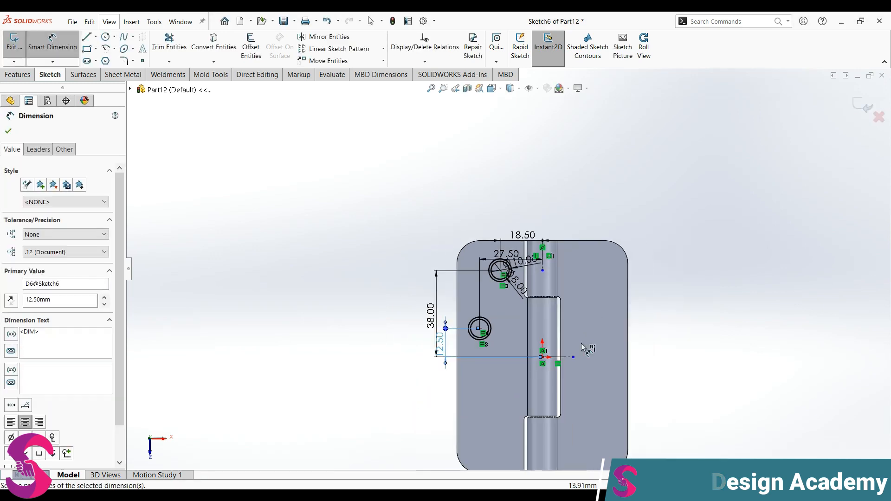
Step: Extrude-cut the two inner 8 mm circle regions with the Through All - Both end condition
click(18, 76)
click(160, 46)
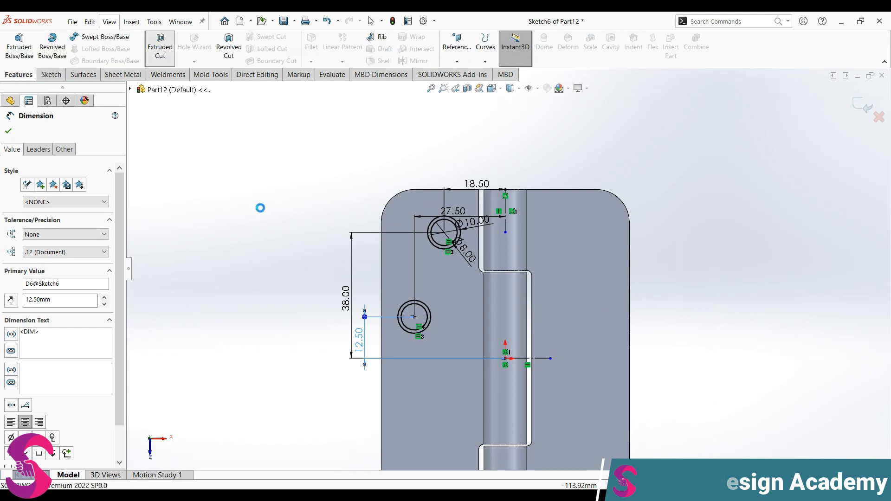
click(51, 322)
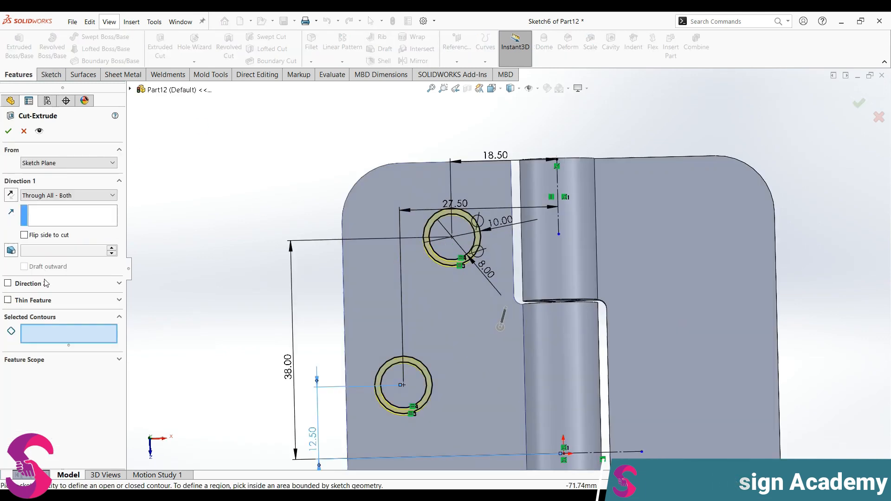
click(446, 241)
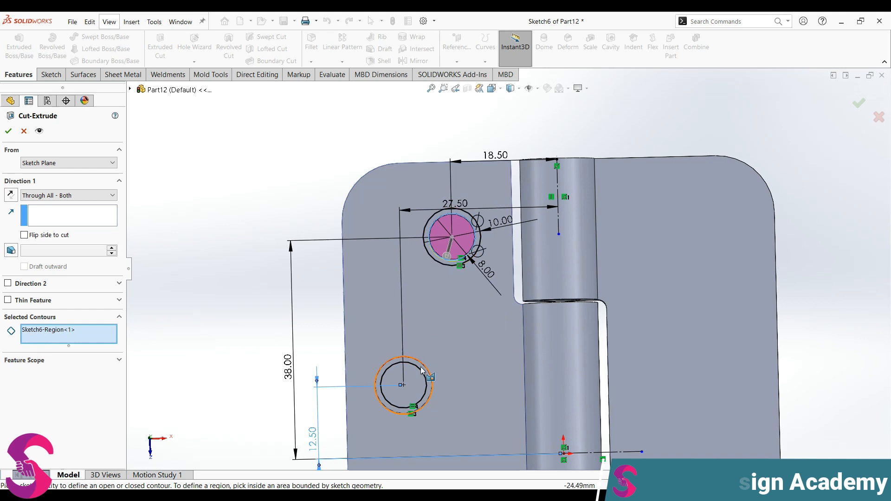
click(397, 386)
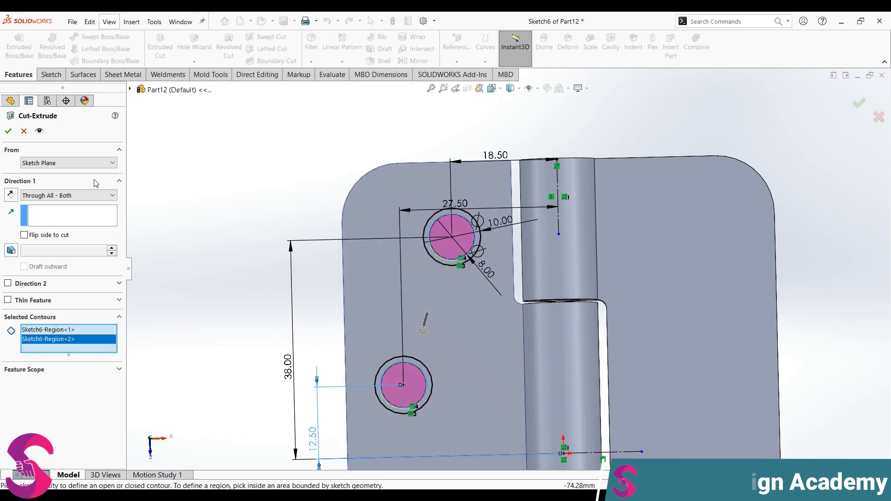
click(8, 132)
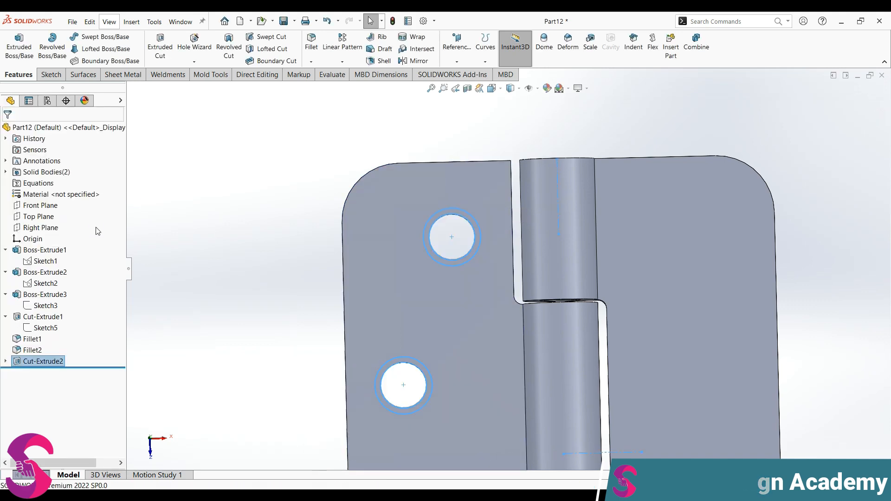
Step: Reuse the hole sketch for a Blind extruded cut of the rings between the 8 and 10 mm circles, forming counterbores
click(5, 361)
click(46, 372)
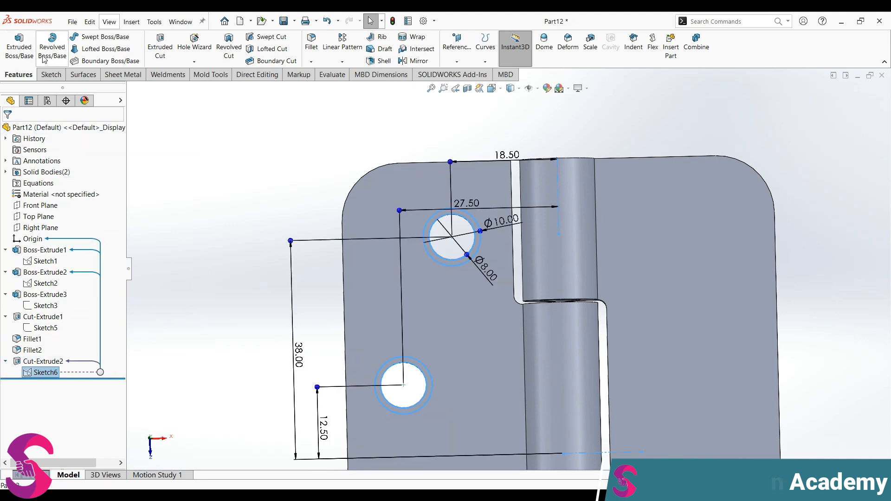
click(160, 47)
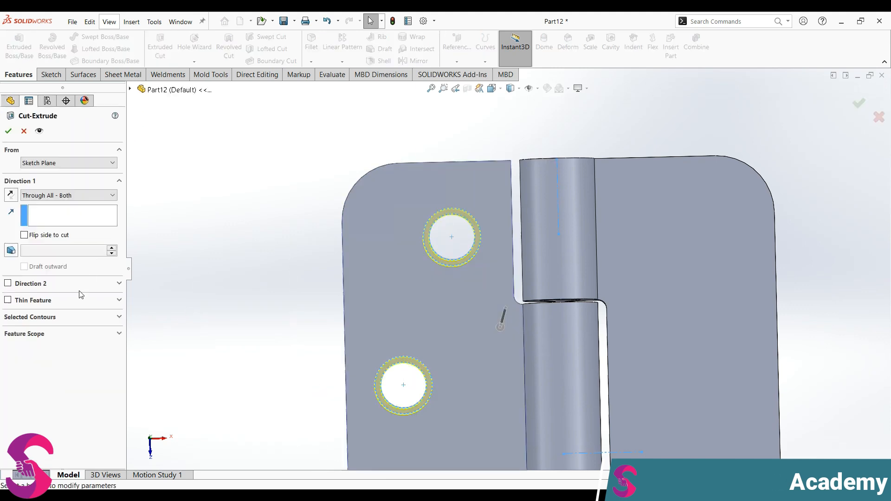
click(51, 317)
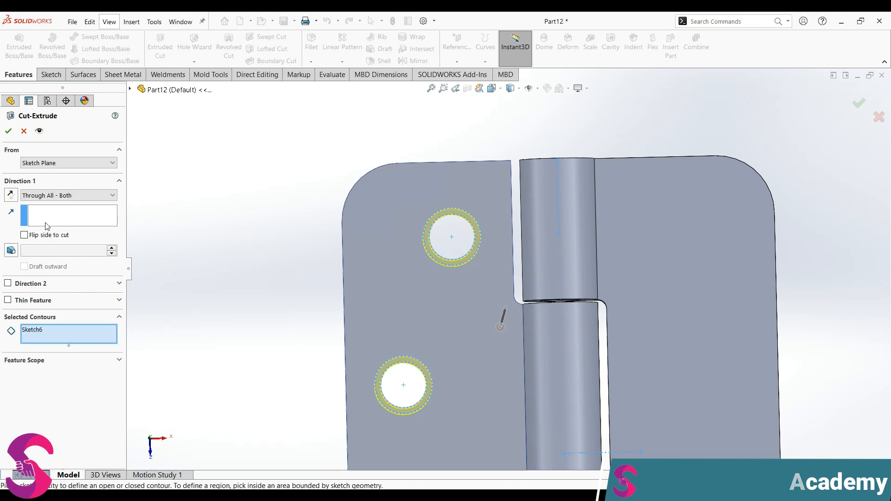
click(42, 195)
click(42, 206)
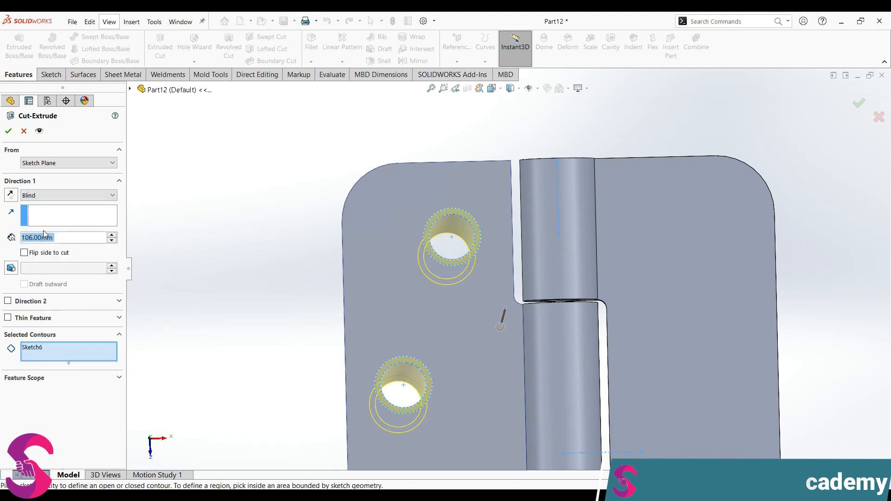
click(9, 131)
Step: Chamfer the edges of both counterbored holes with a 1 mm distance at 45 degrees
middle_drag(453, 237, 411, 150)
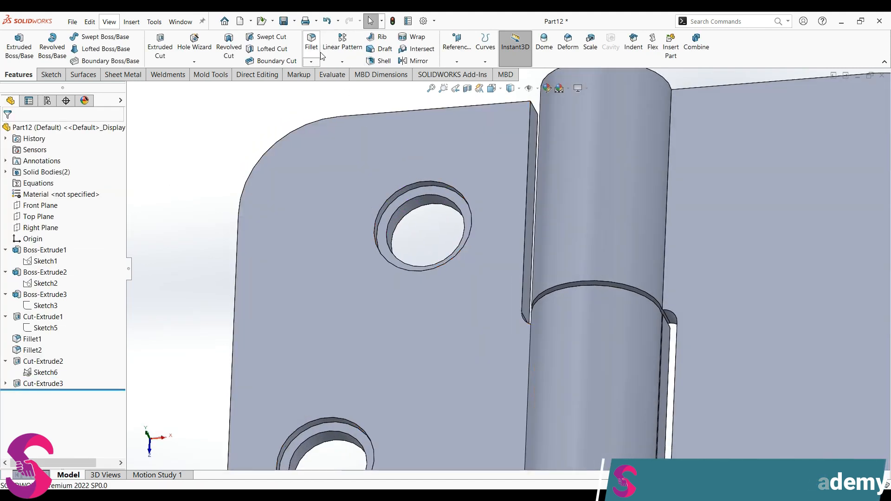
click(312, 62)
click(315, 84)
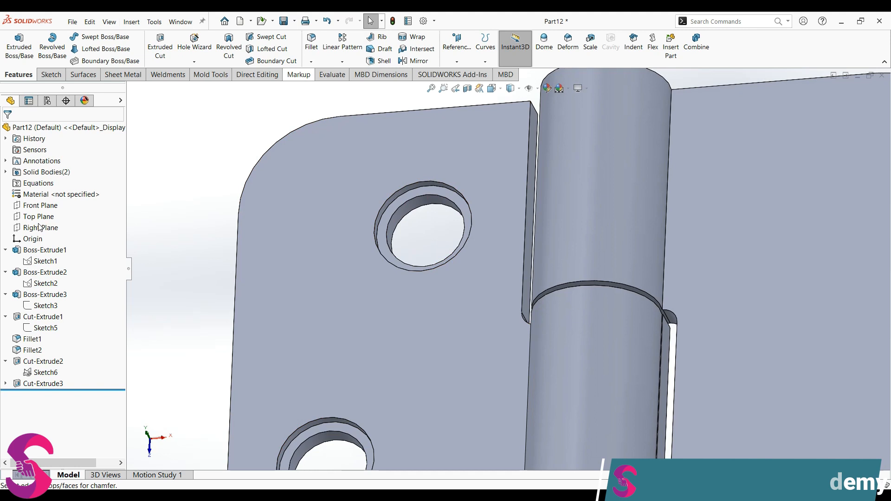
click(391, 205)
scroll(338, 419, up, 1)
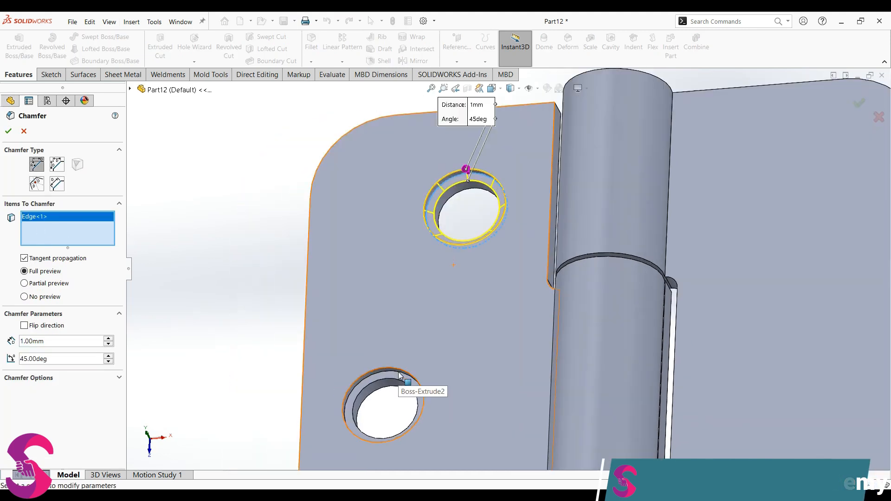
scroll(352, 388, down, 1)
click(350, 386)
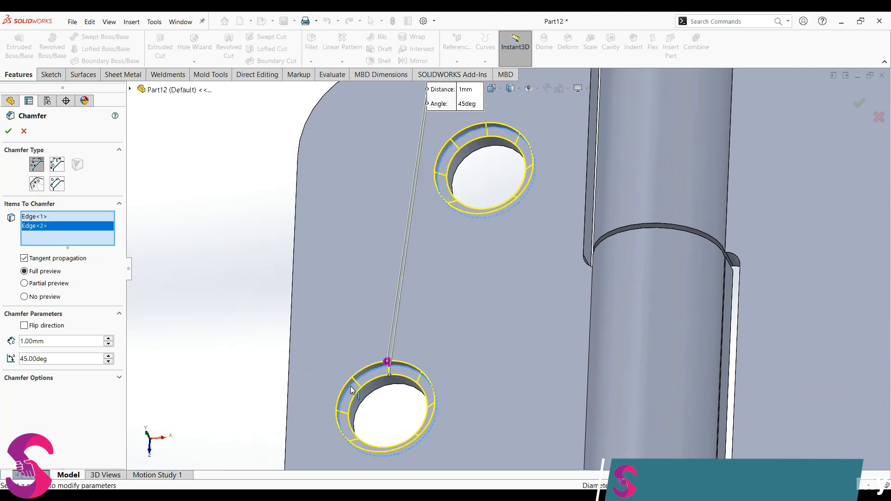
click(8, 131)
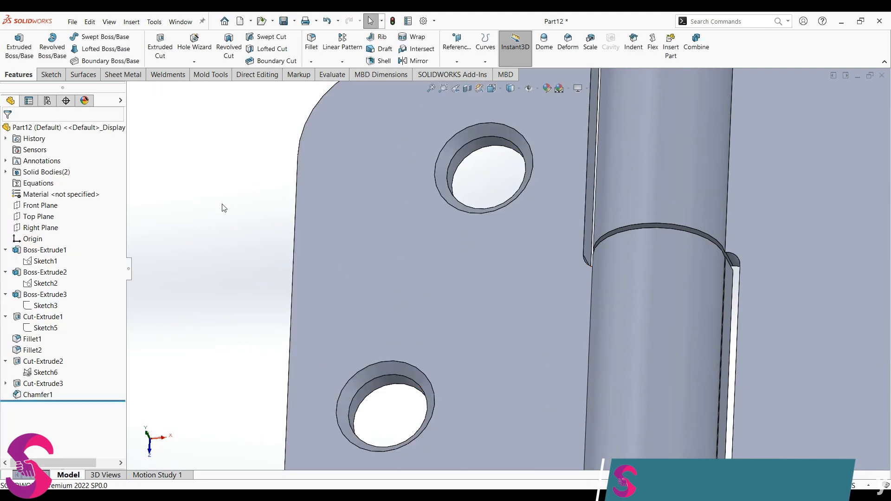
Step: Mirror both hole cuts and the chamfer about the Front Plane, with the Right Plane as the secondary mirror plane
scroll(512, 324, up, 5)
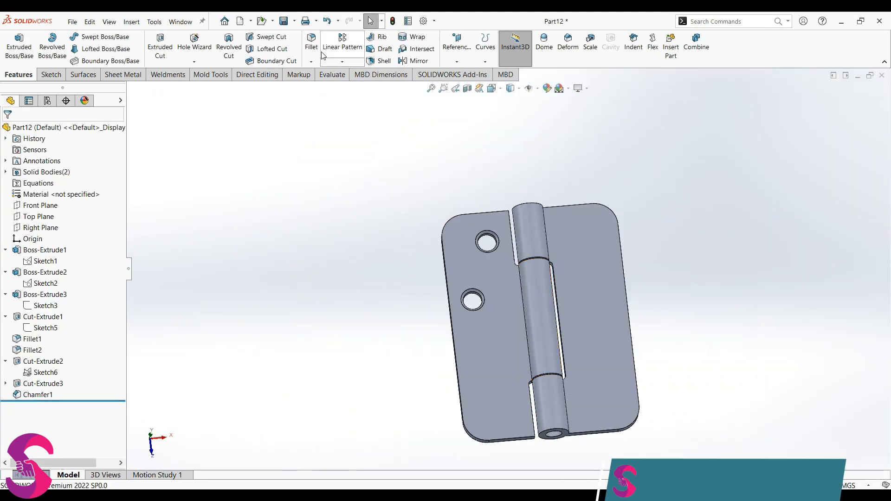
click(414, 61)
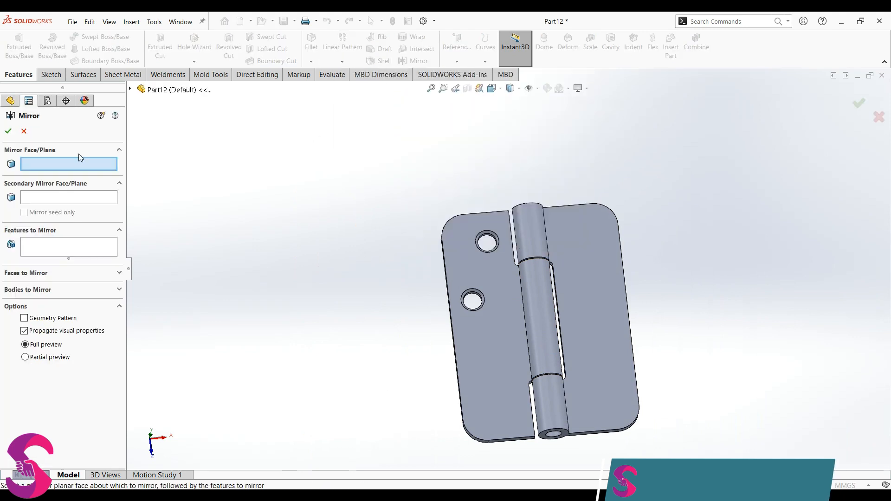
click(130, 90)
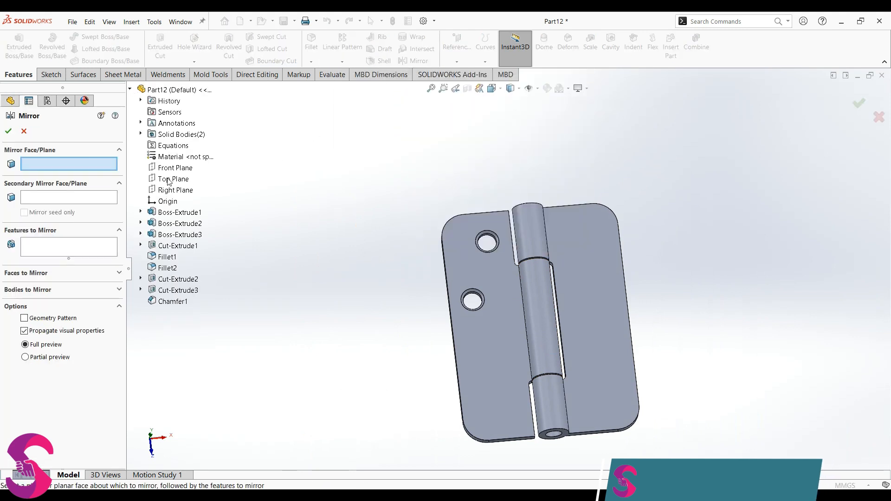
click(172, 168)
click(175, 190)
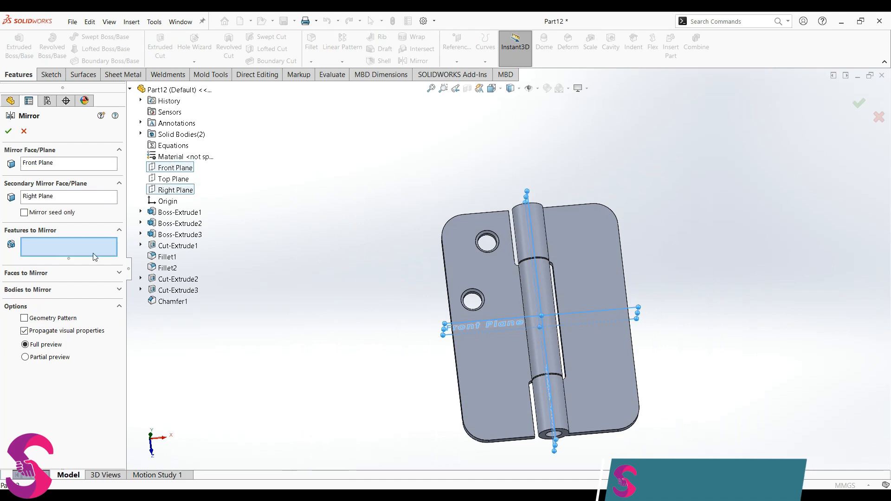
click(39, 290)
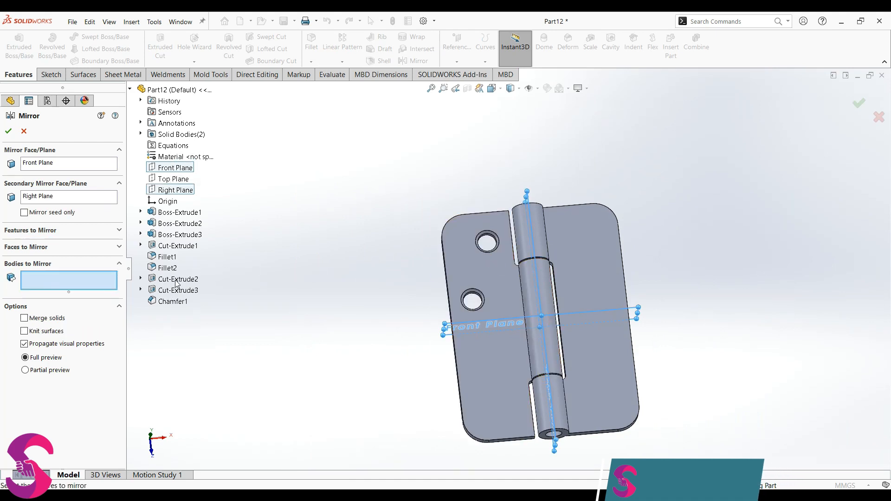
click(74, 251)
click(75, 231)
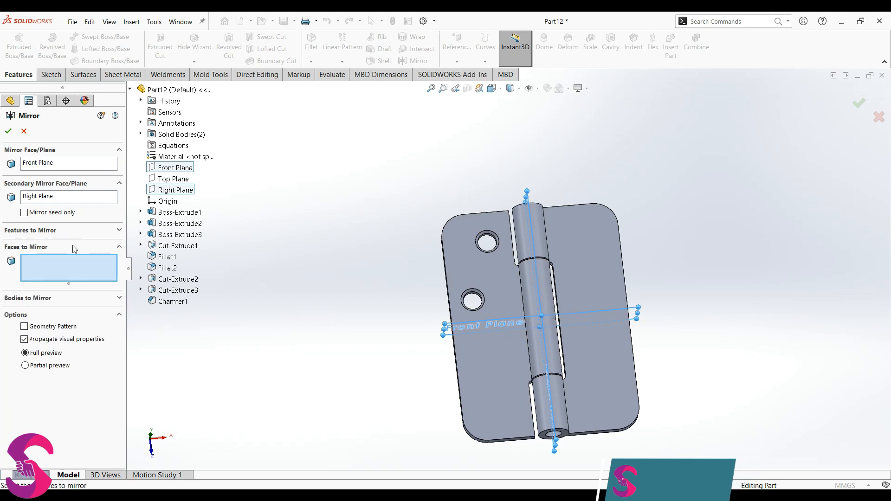
click(178, 279)
click(182, 290)
click(177, 302)
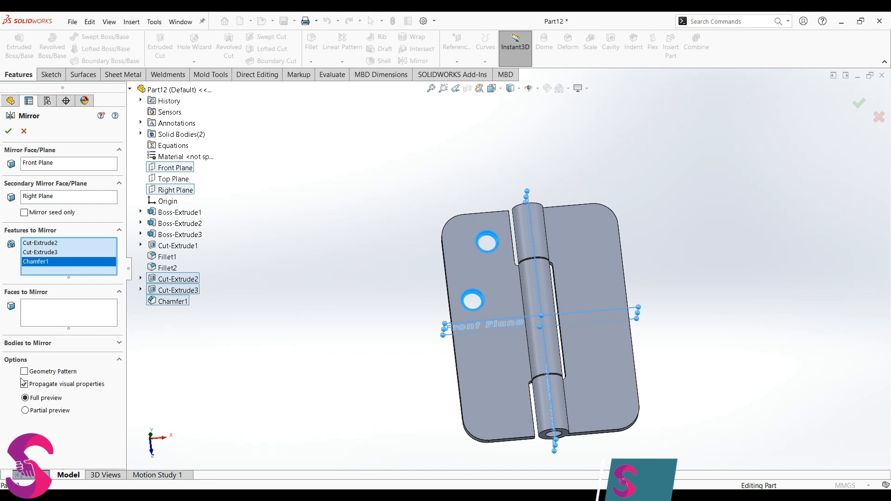
click(9, 131)
Step: Examine the hinge's holes and barrel from the upper side and underside, then return it to an isometric view
middle_drag(420, 330, 641, 299)
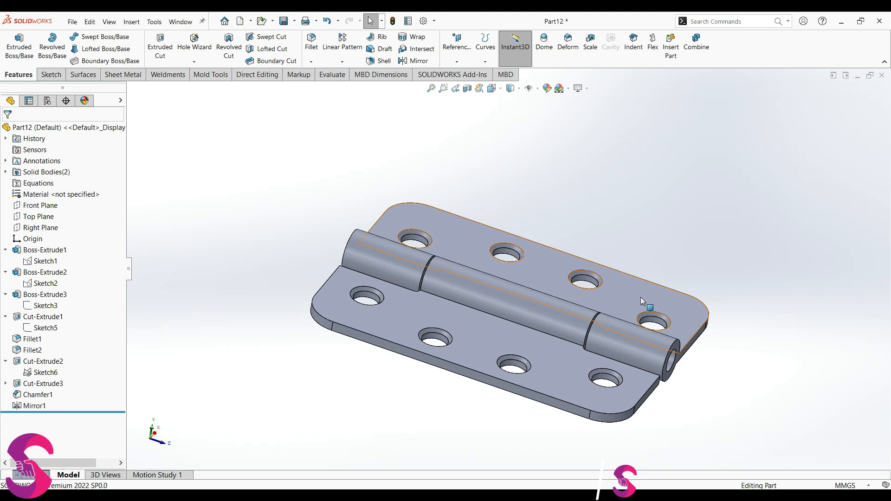
mouse_move(553, 360)
middle_down()
mouse_move(551, 472)
mouse_move(570, 496)
mouse_move(563, 425)
mouse_move(588, 149)
mouse_move(579, 121)
mouse_move(598, 151)
mouse_move(615, 296)
mouse_move(594, 132)
middle_up()
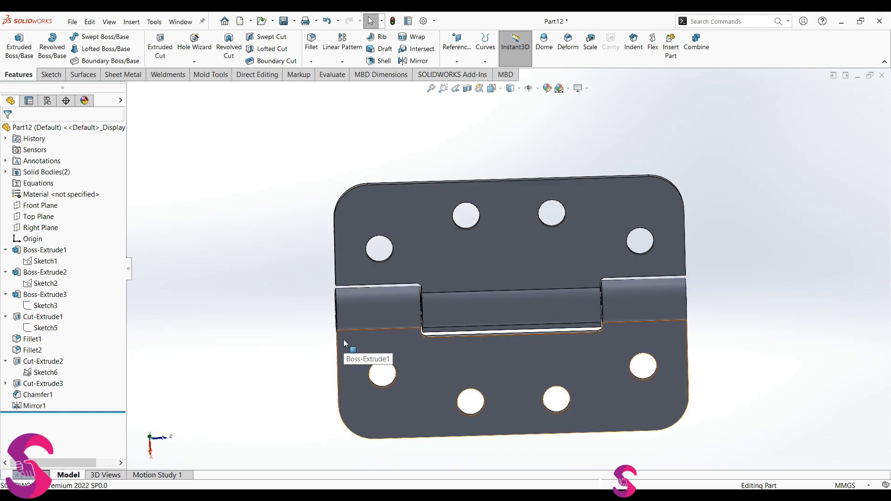
middle_drag(344, 336, 540, 349)
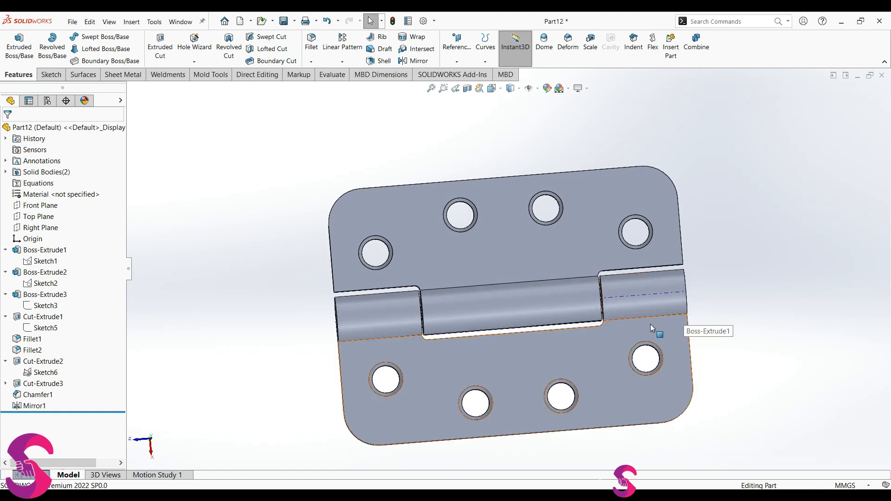
scroll(650, 323, up, 2)
middle_drag(608, 333, 561, 269)
key(space)
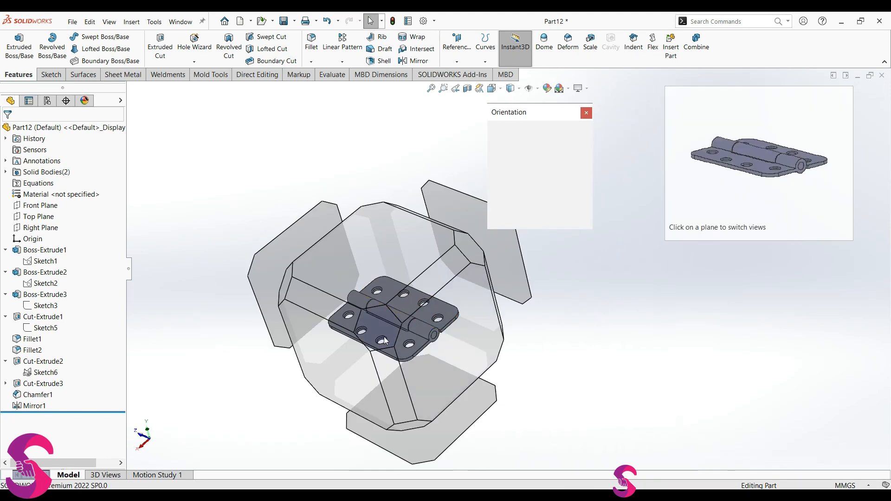
click(405, 345)
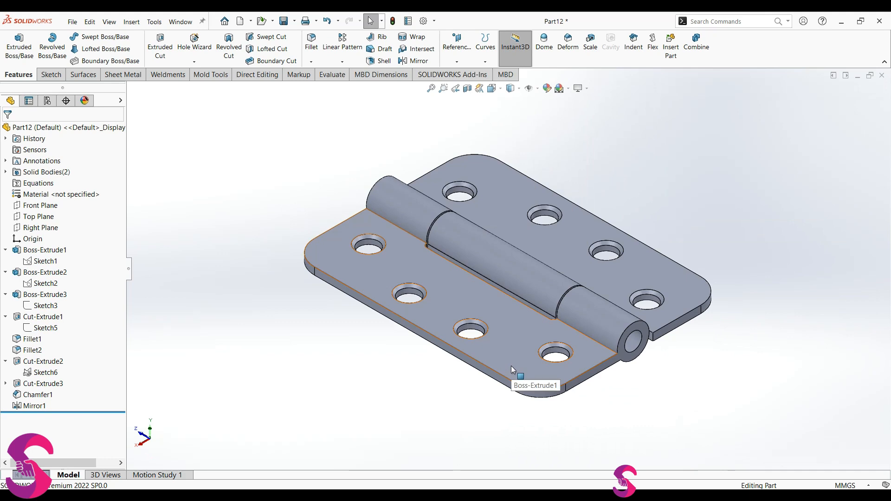